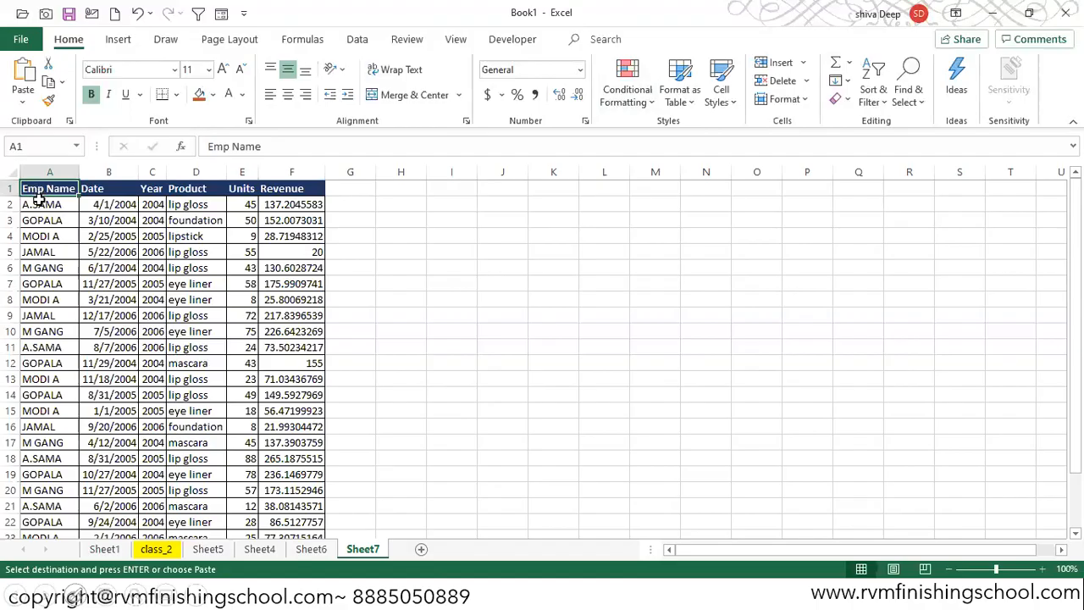
key("ctrl+Right")
left_click(625, 98)
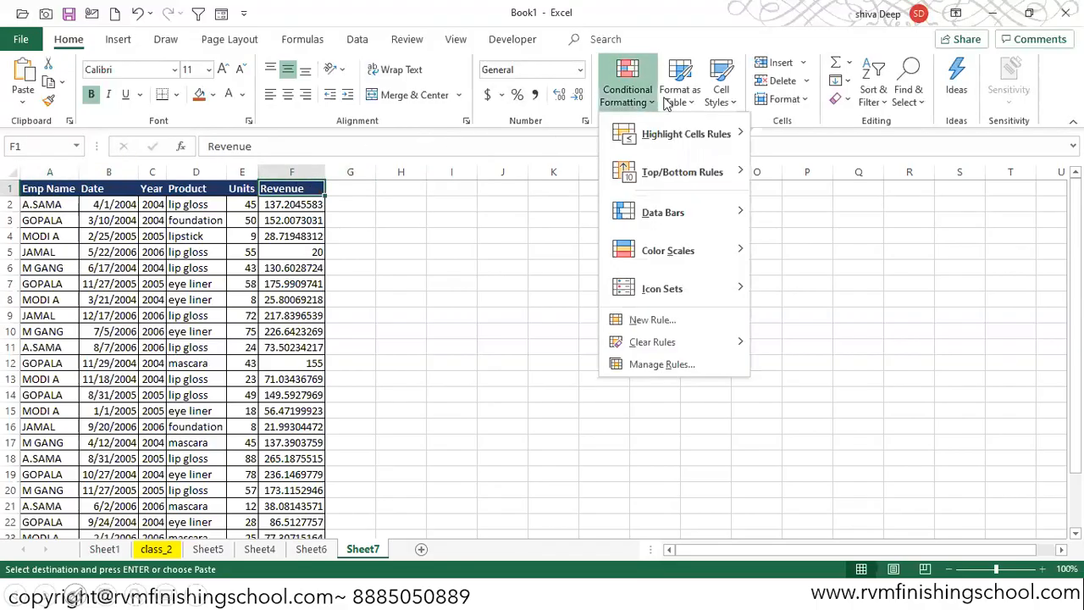
mouse_move(650, 132)
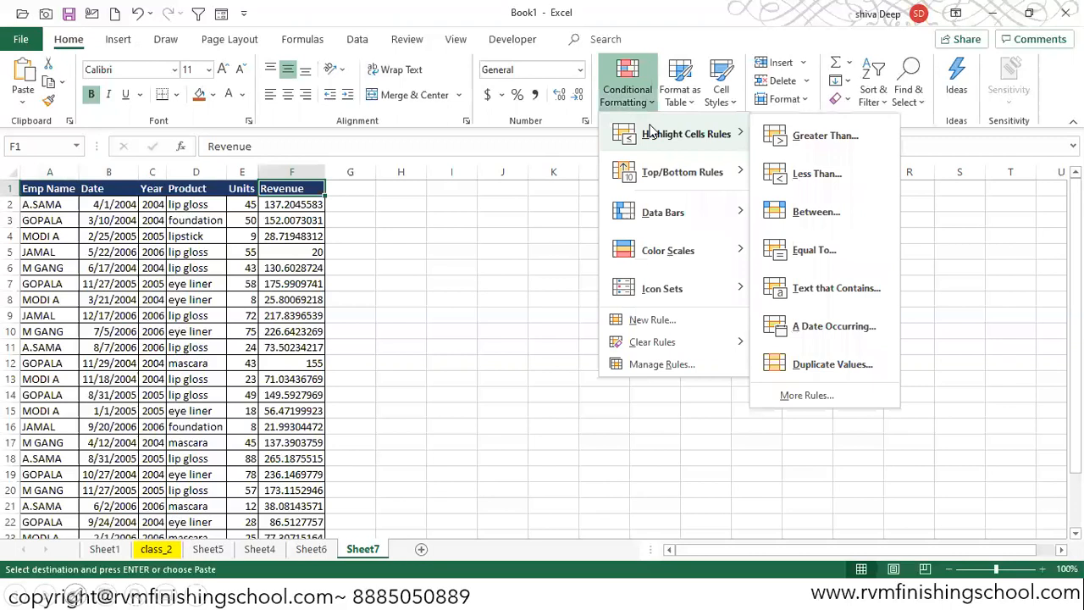
left_click(403, 216)
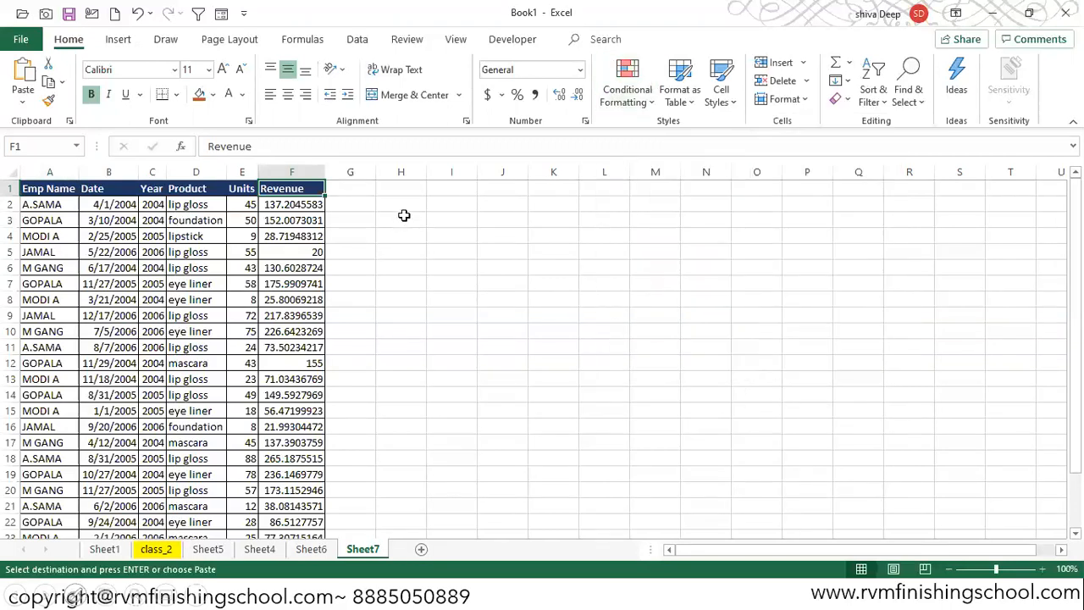
- Start a legend in H3:J3 with the label Revnue, the threshold 50 and the colour red
left_click(404, 215)
type("Revnue")
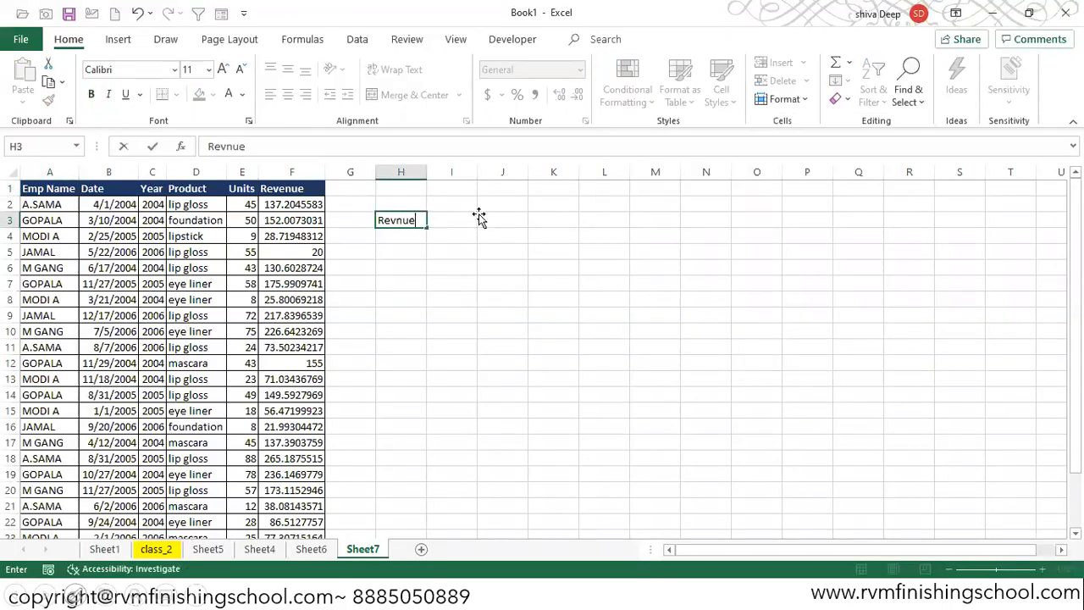
key("Tab")
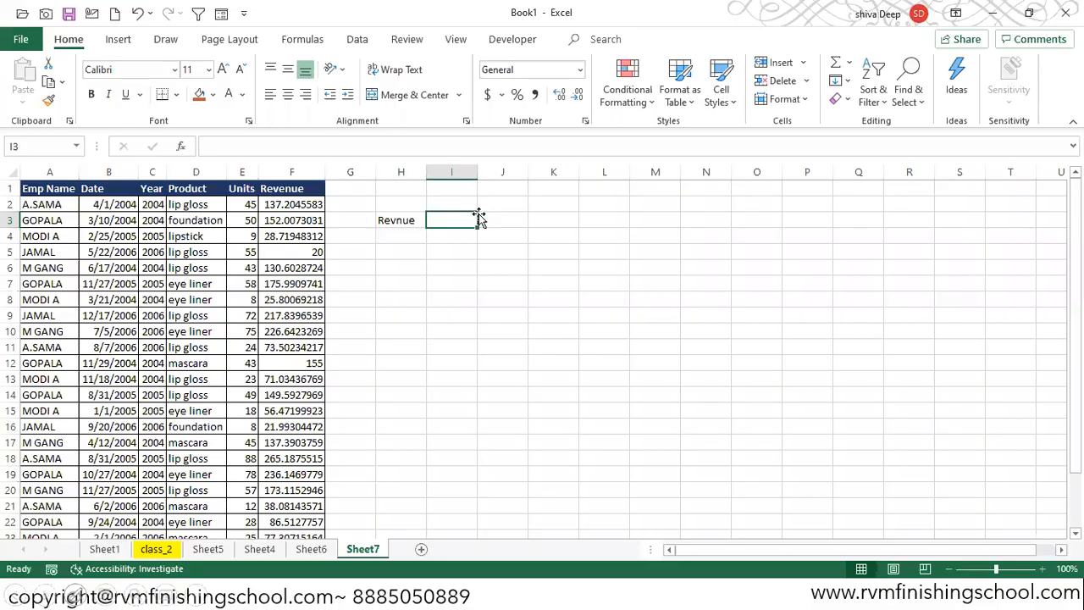
type("50")
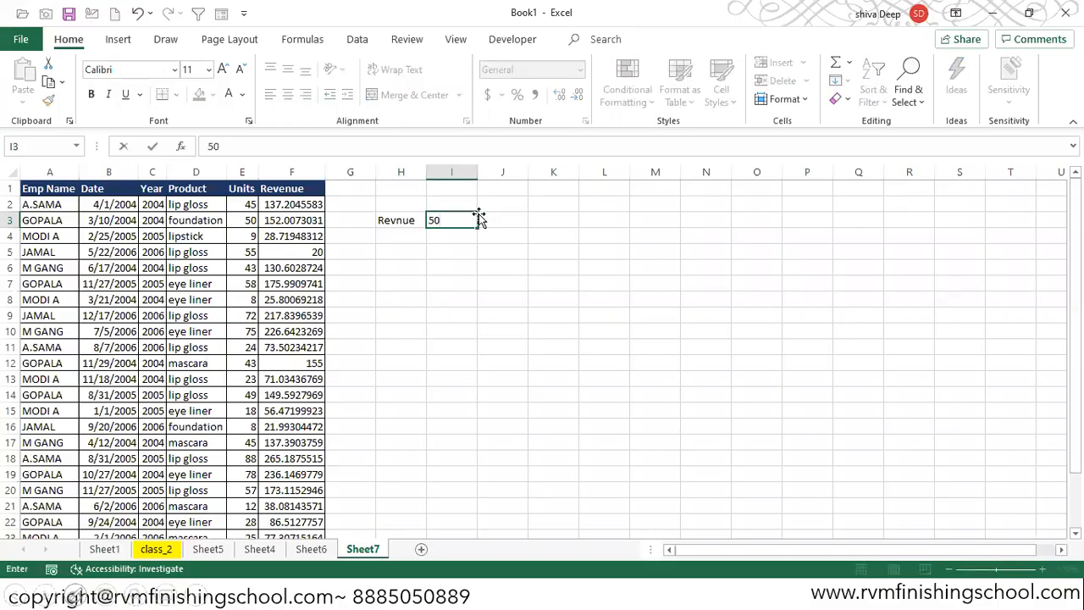
key("Tab")
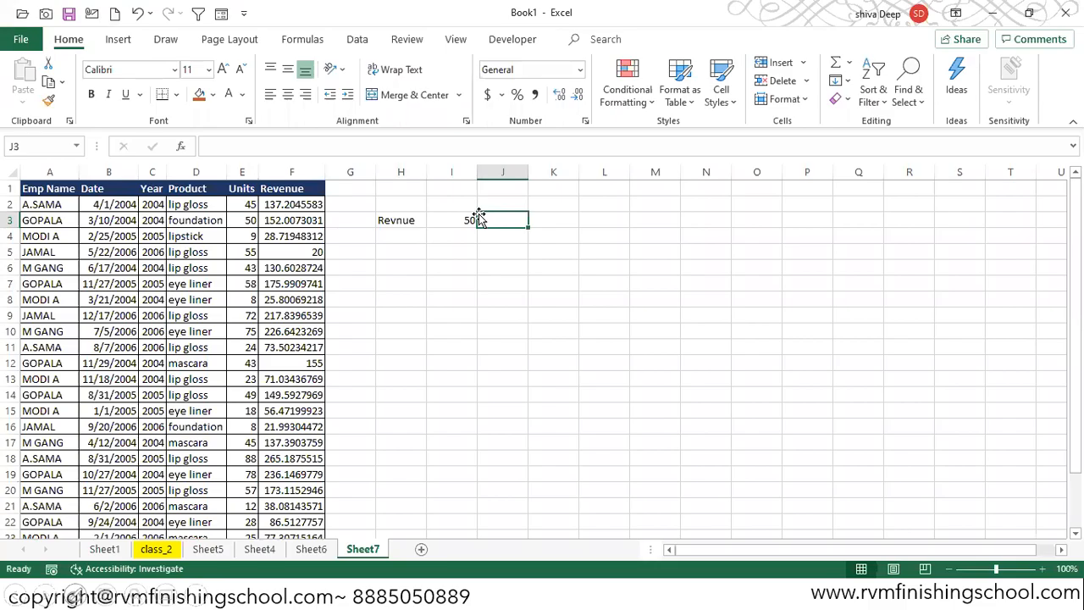
type("y")
key("BackSpace")
type("red")
key("Return")
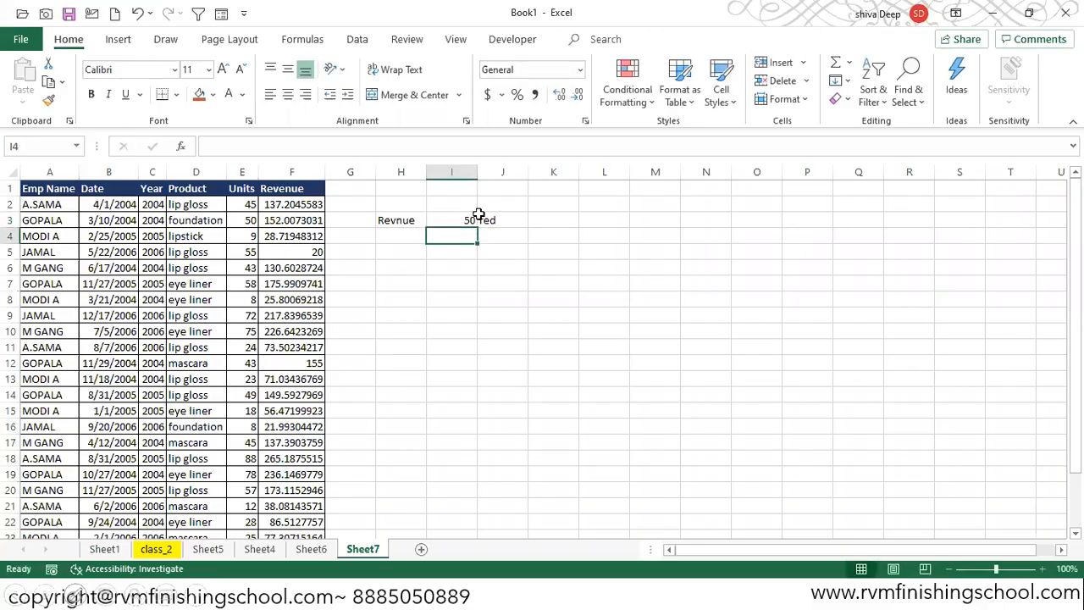
- Add legend rows below it: 51-150 with yellow and 151+ with Green
type("51-")
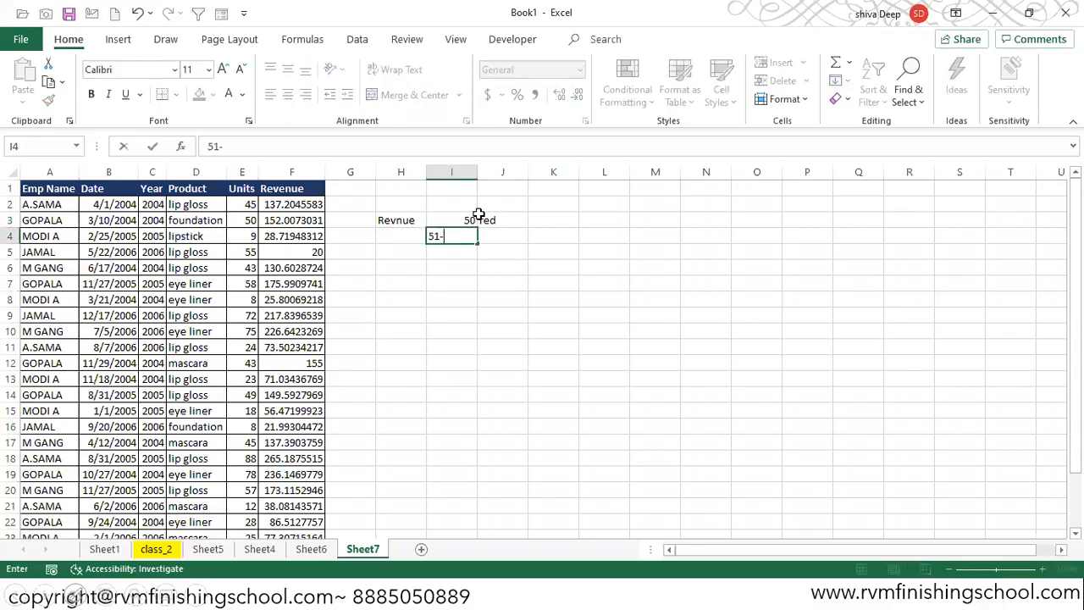
type("150")
key("Tab")
type("yellow")
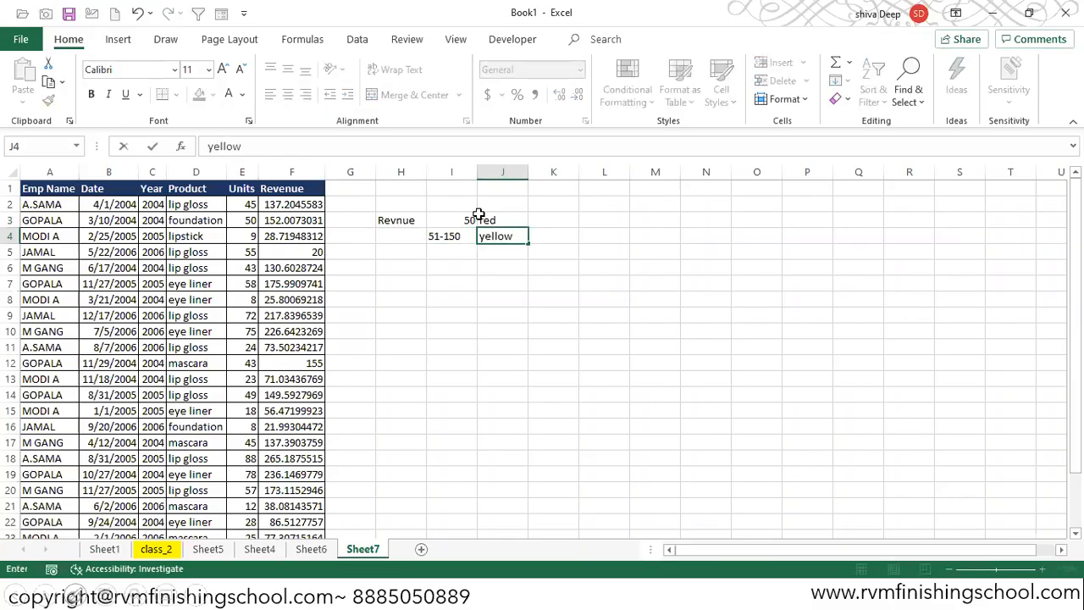
key("Return")
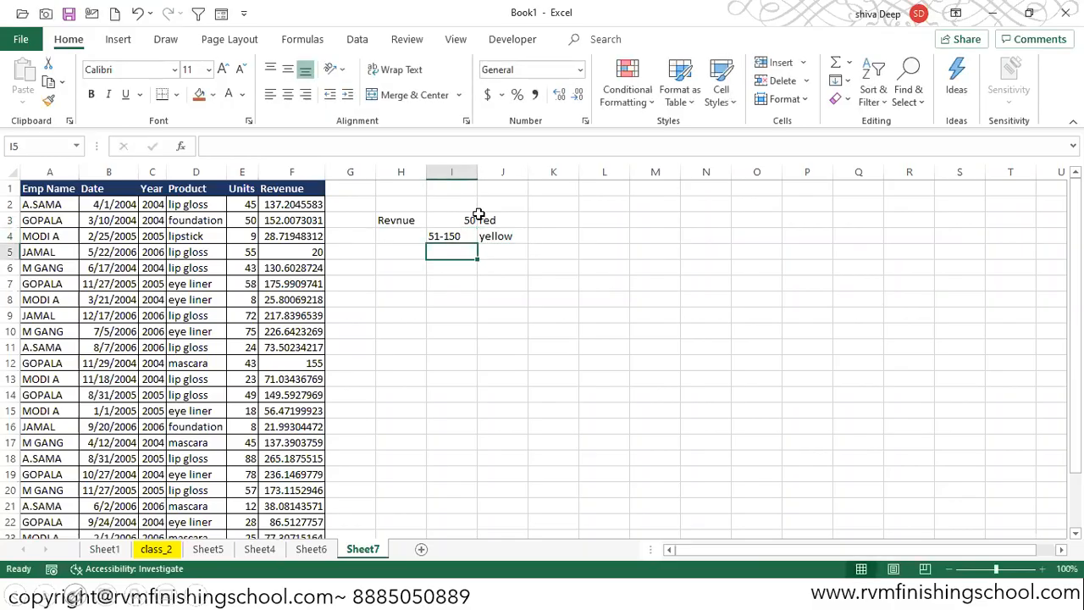
type("151+")
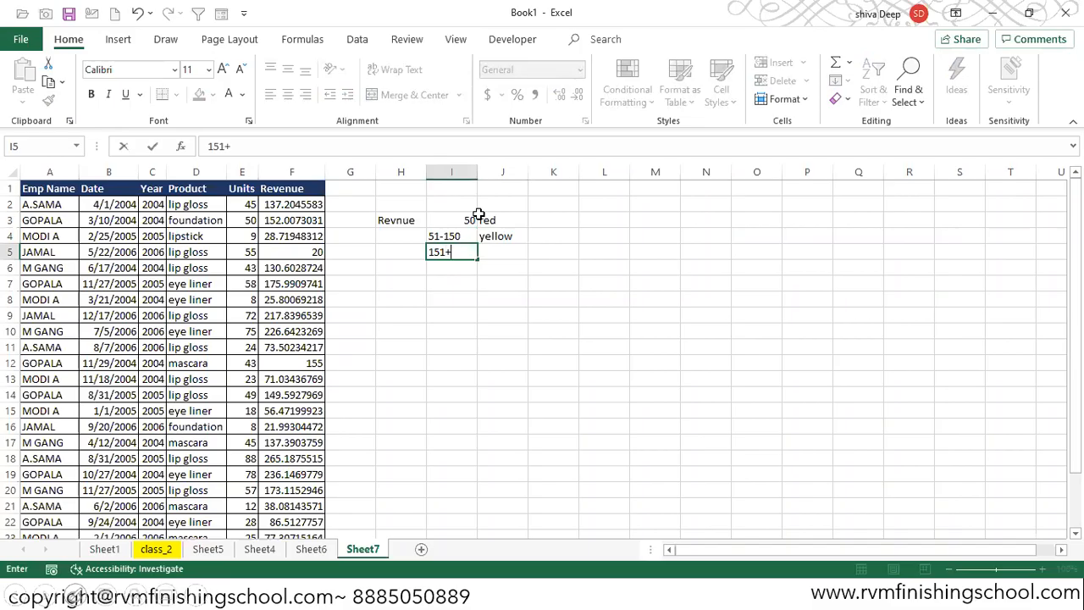
key("Tab")
type("Green")
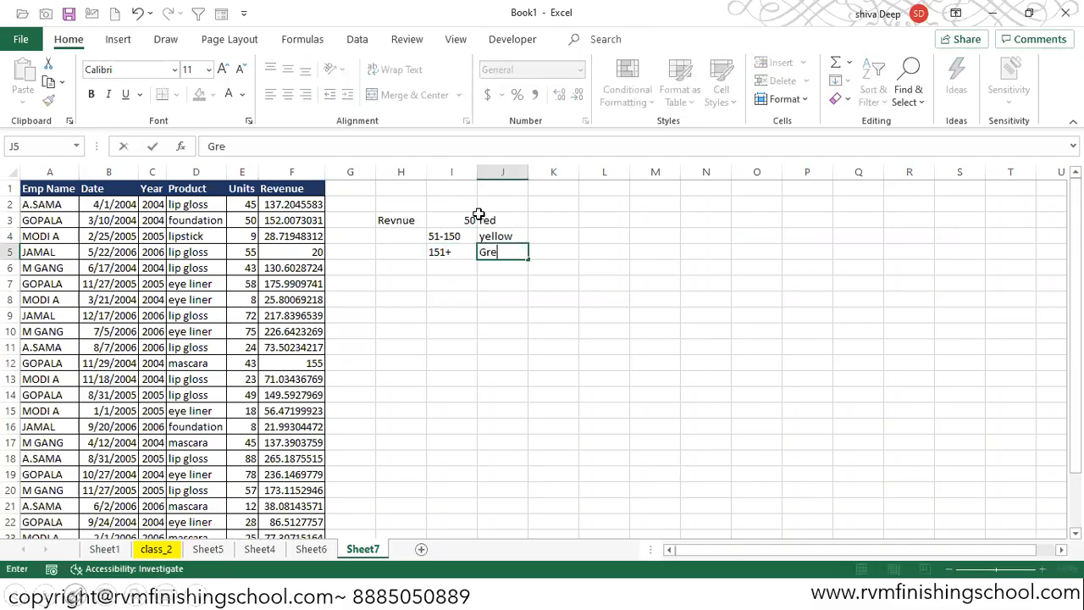
key("Return")
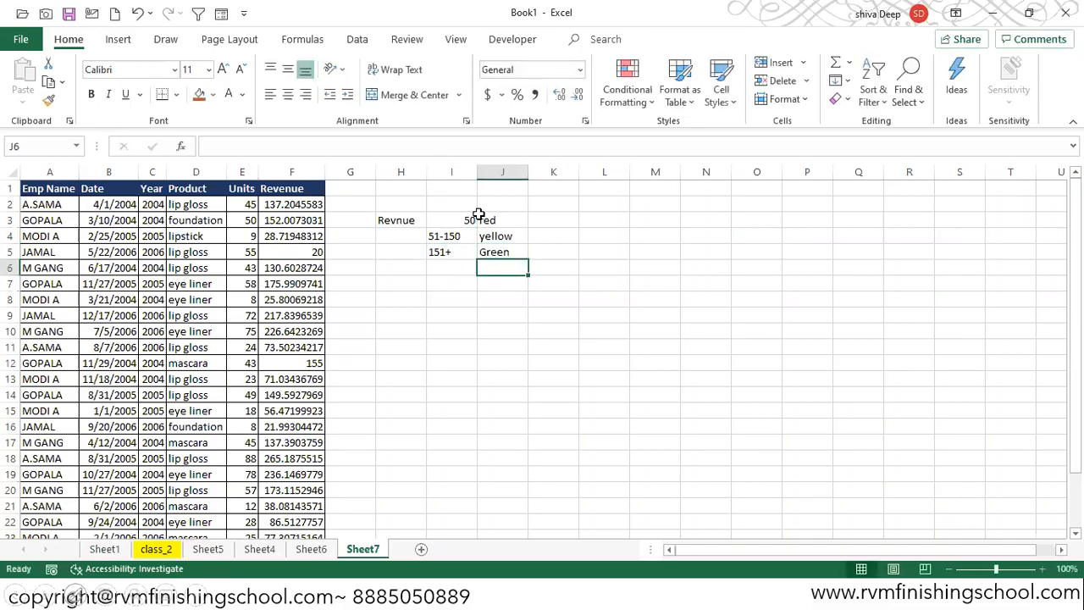
- Select the Revenue column down to the last row and start a Less Than highlight rule with the value 51
left_click(465, 551)
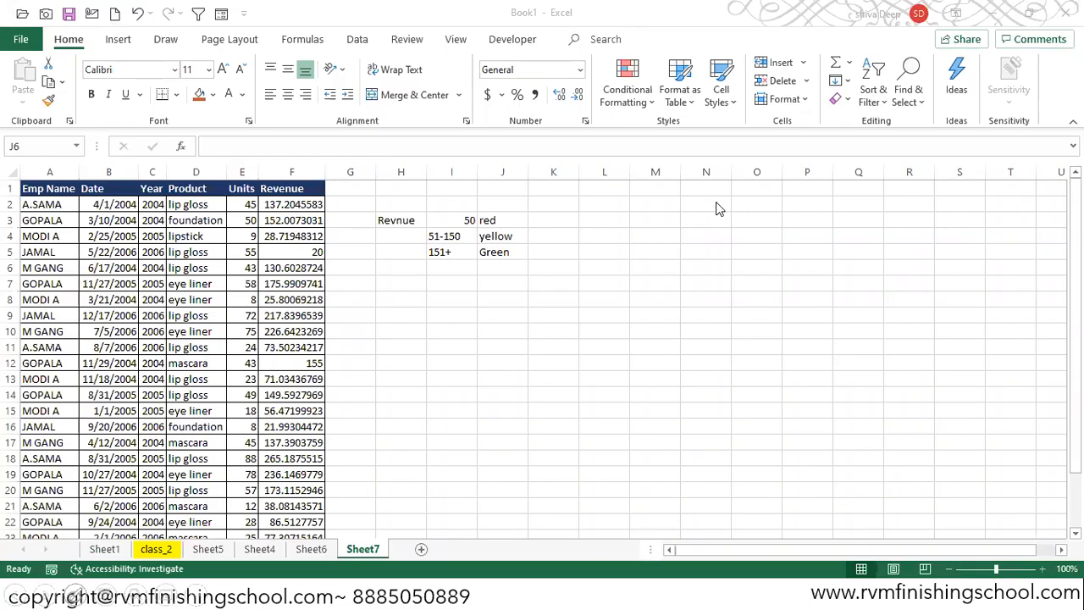
left_click(293, 175)
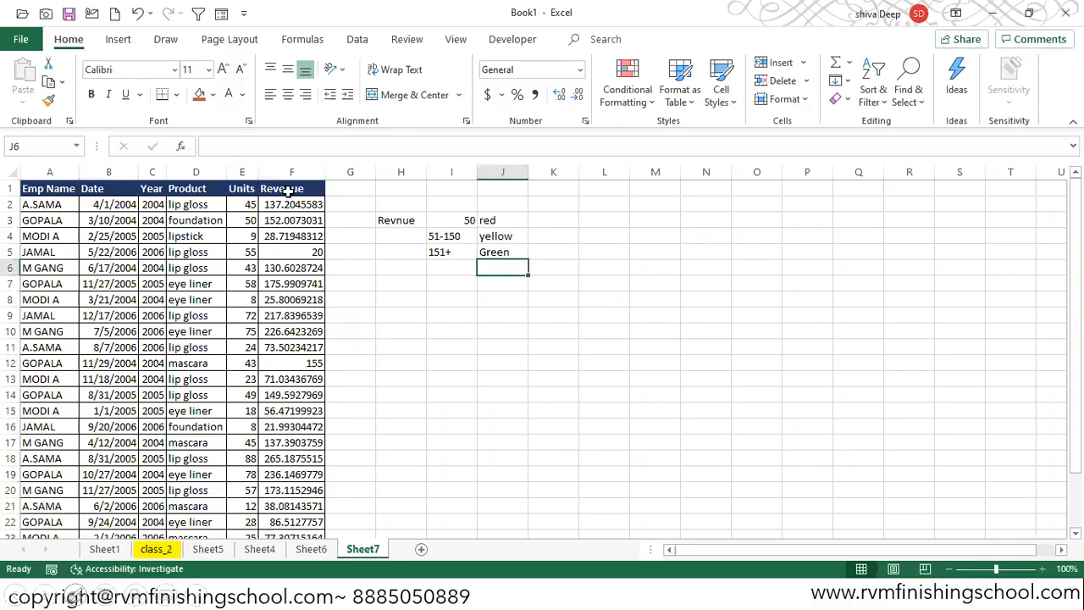
left_click(288, 190)
key("ctrl+shift+Down")
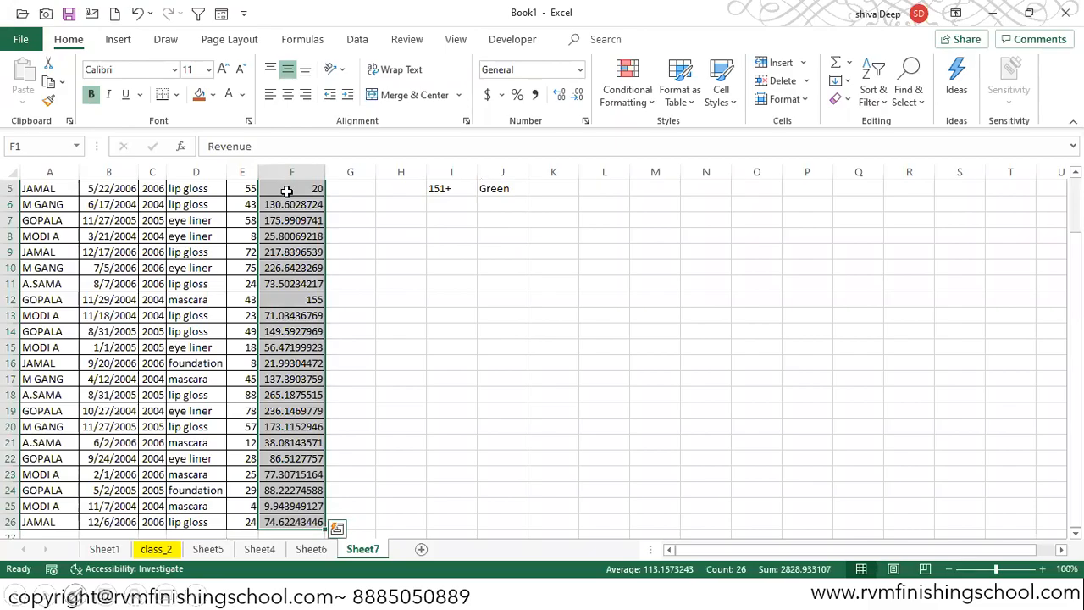
key("ctrl+period")
key("ctrl+period")
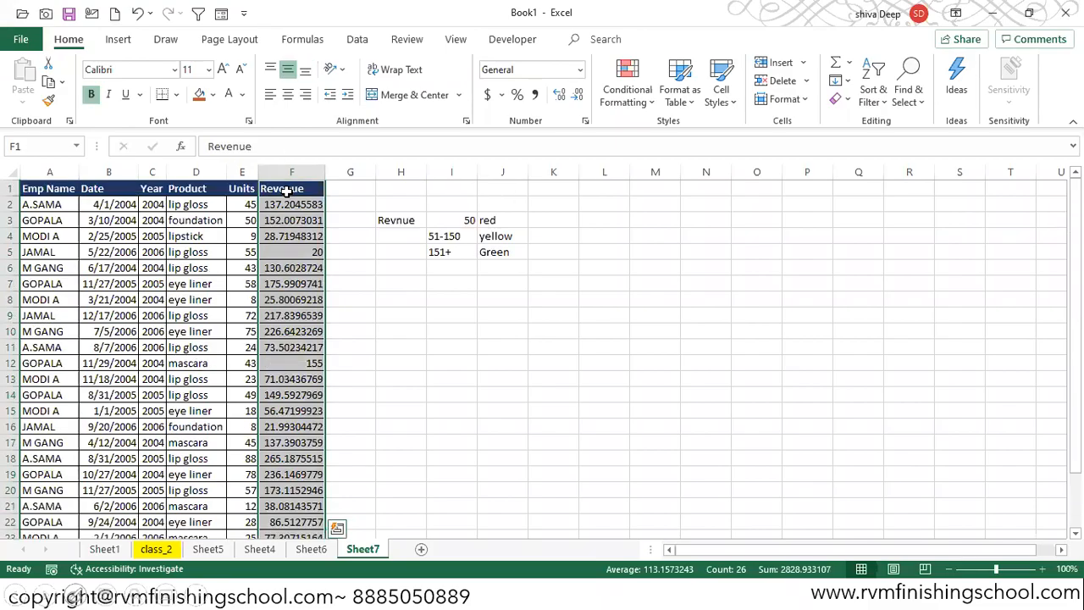
left_click(625, 101)
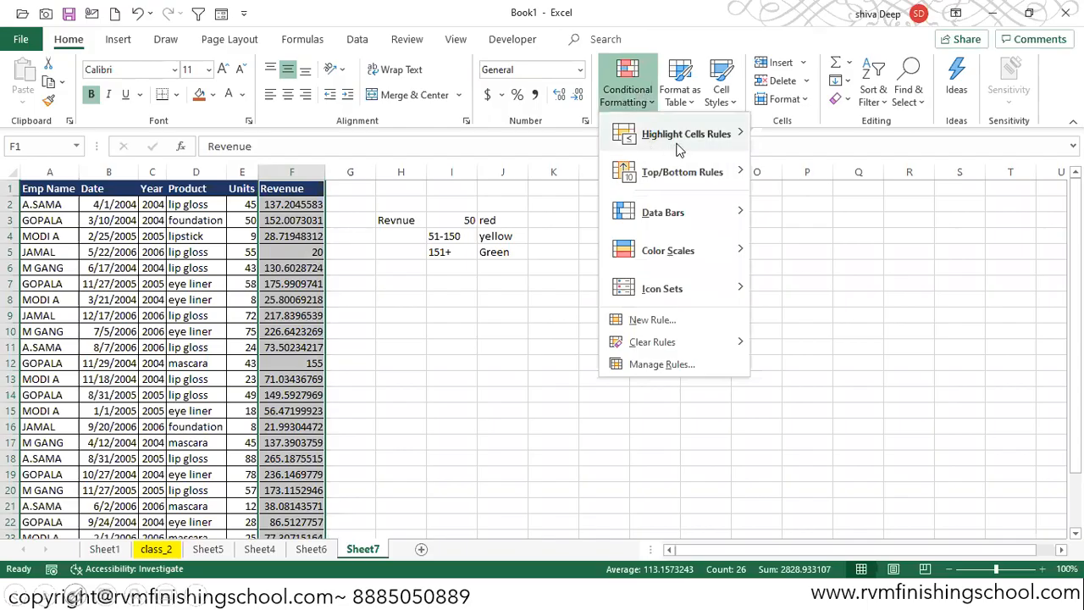
mouse_move(678, 142)
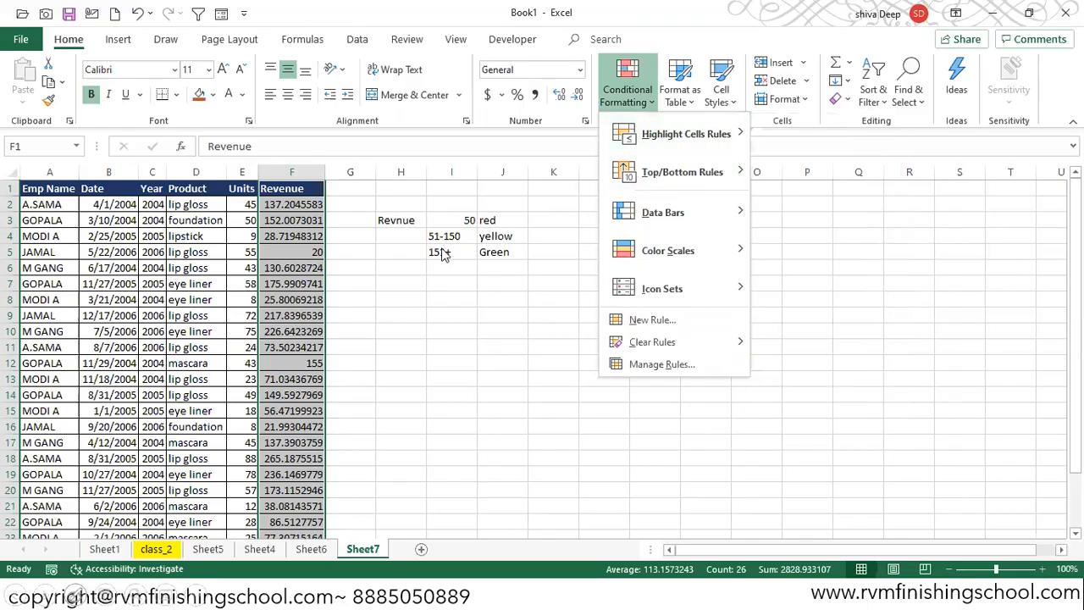
mouse_move(733, 140)
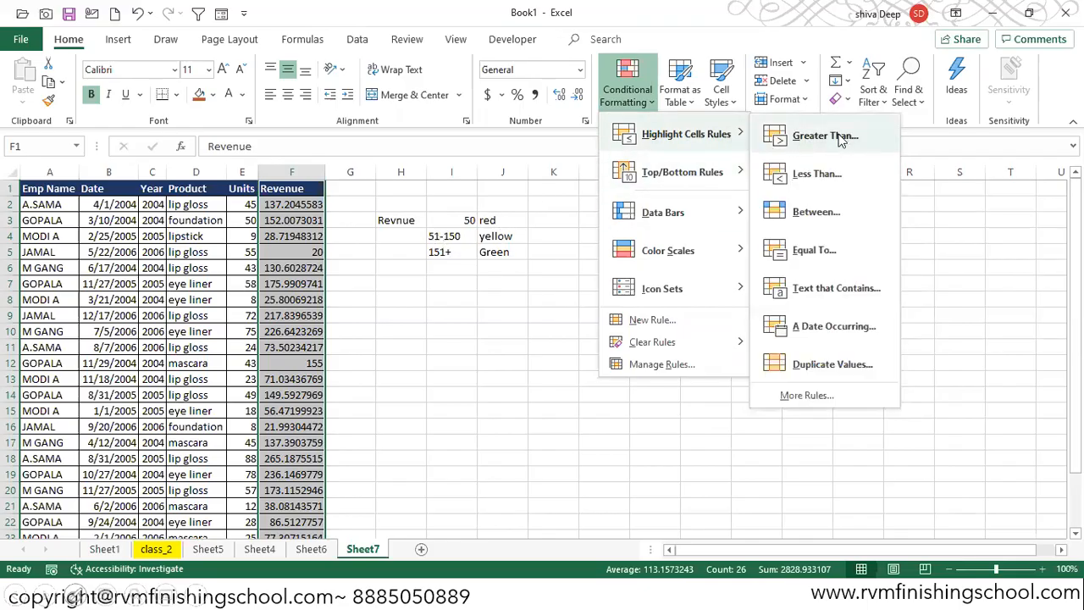
left_click(809, 178)
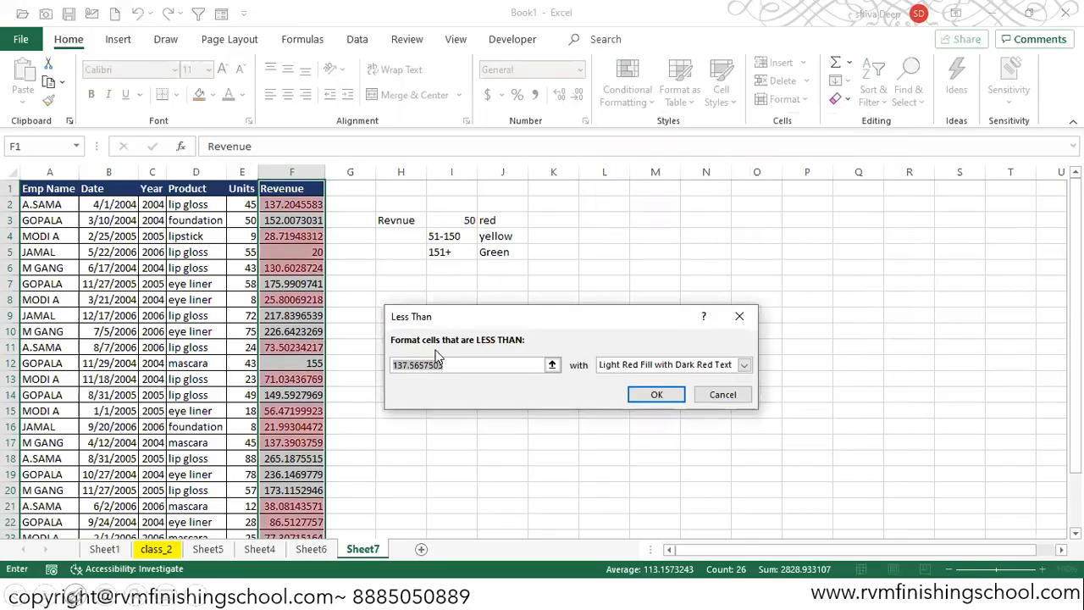
type("51")
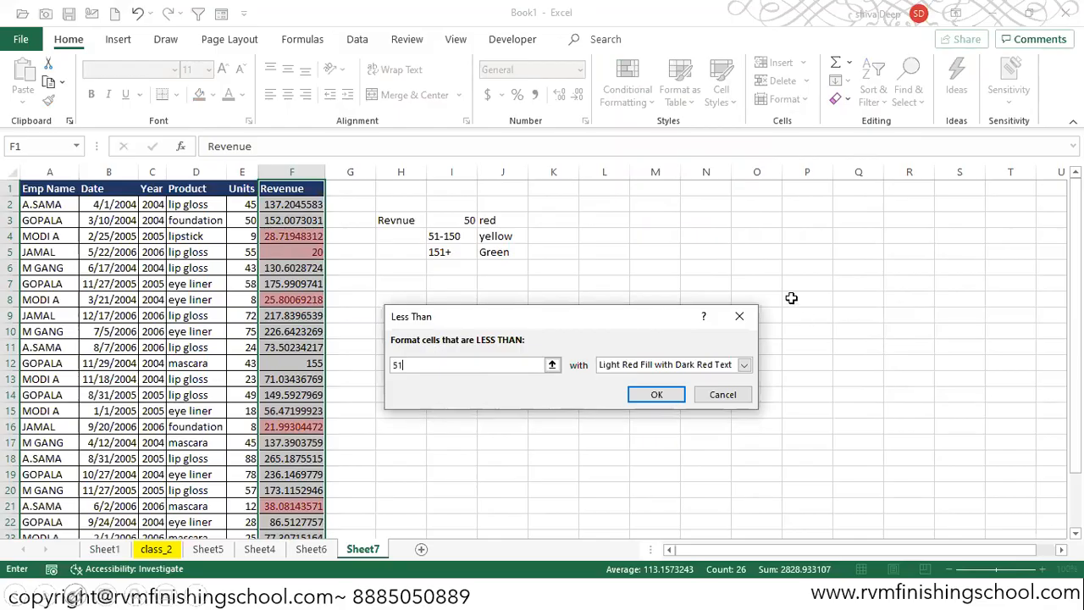
- Choose a custom format for the Less Than rule and open its fill settings
left_click(744, 365)
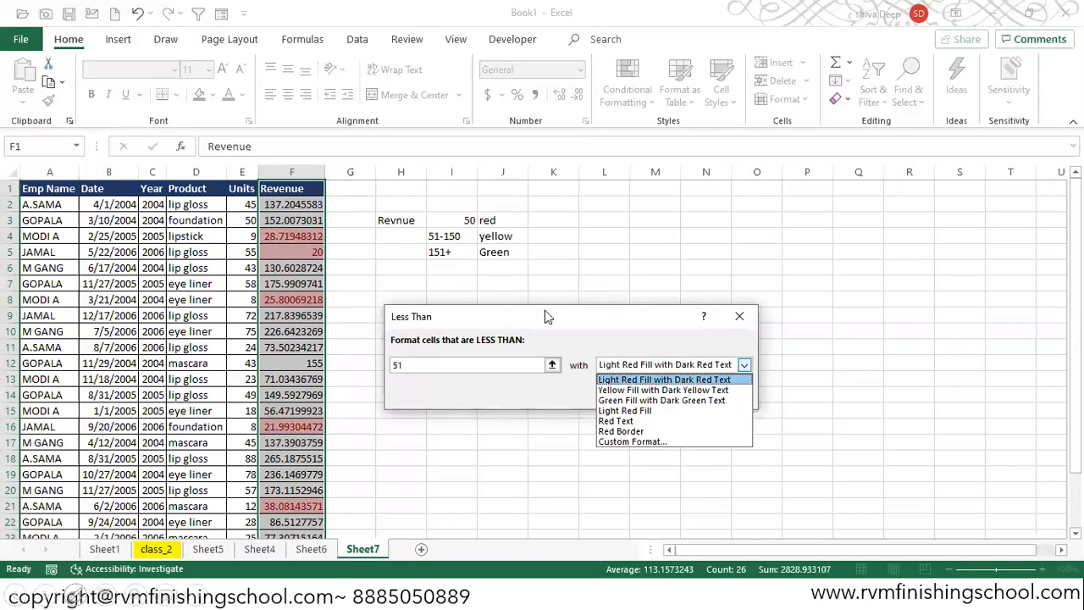
left_click(636, 442)
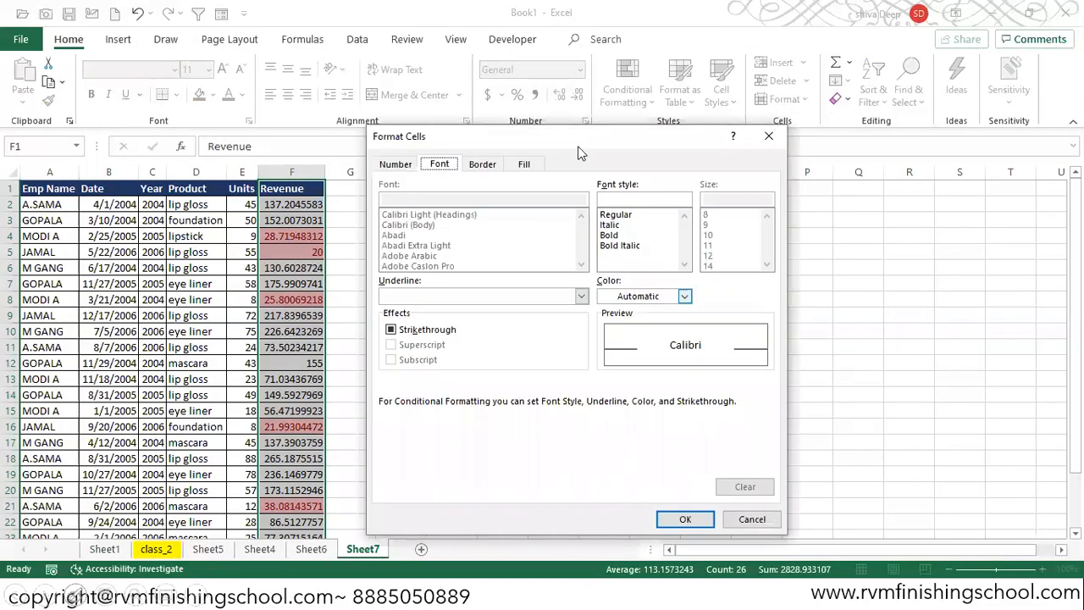
left_click(485, 165)
left_click(524, 167)
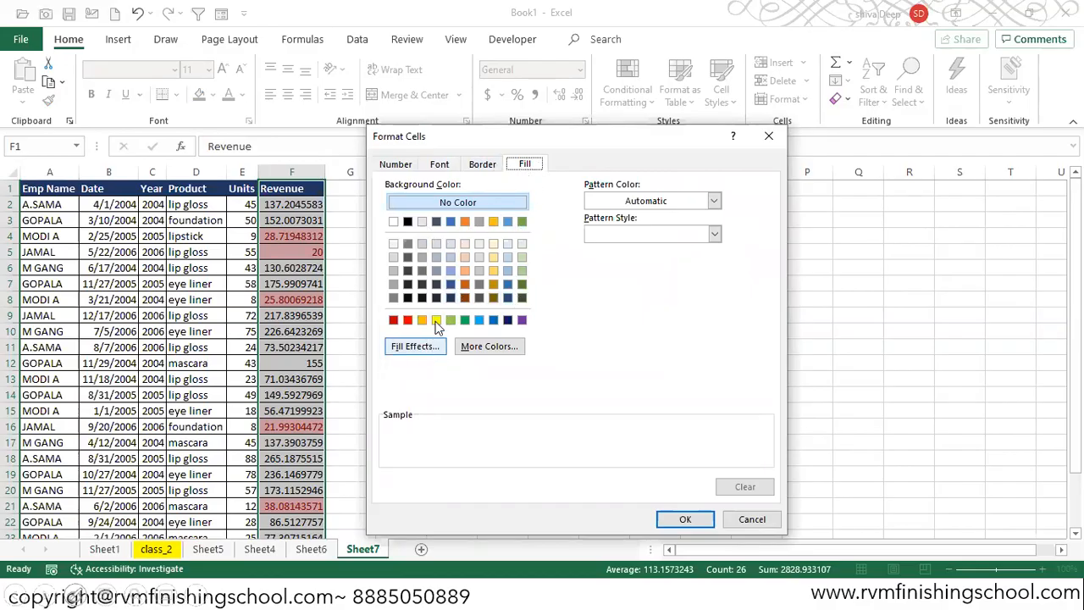
left_click(715, 235)
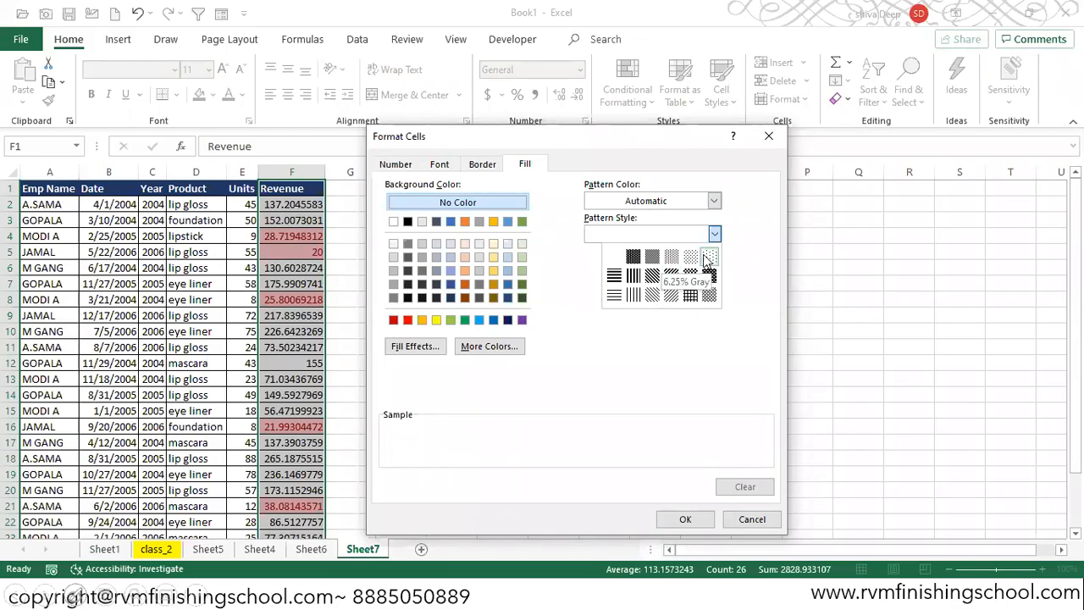
left_click(422, 348)
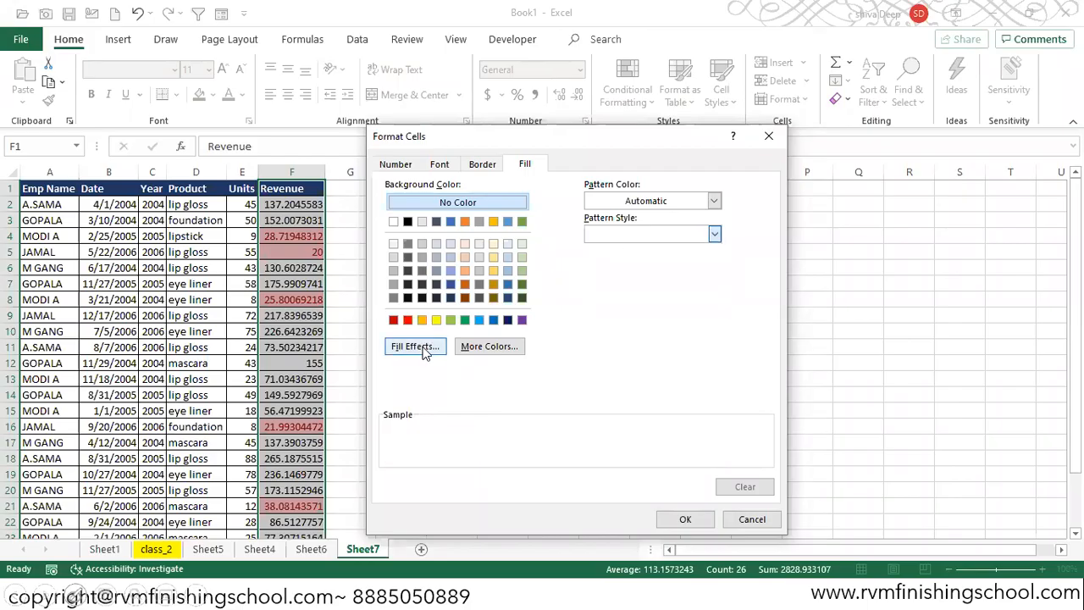
- Try a two-colour gradient fill effect with orange as Color 1
left_click(420, 348)
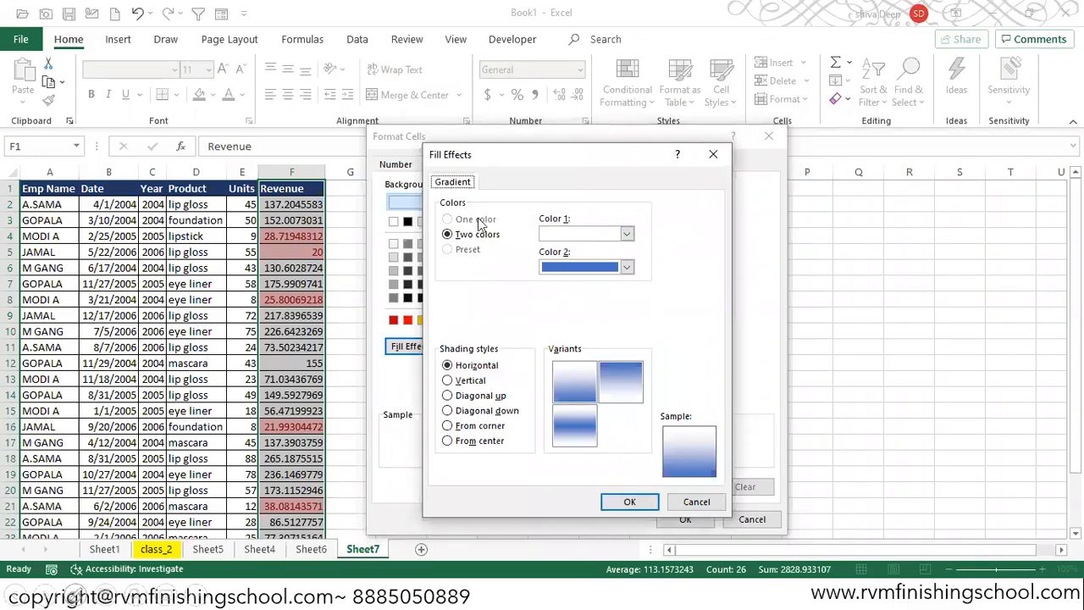
left_click(627, 235)
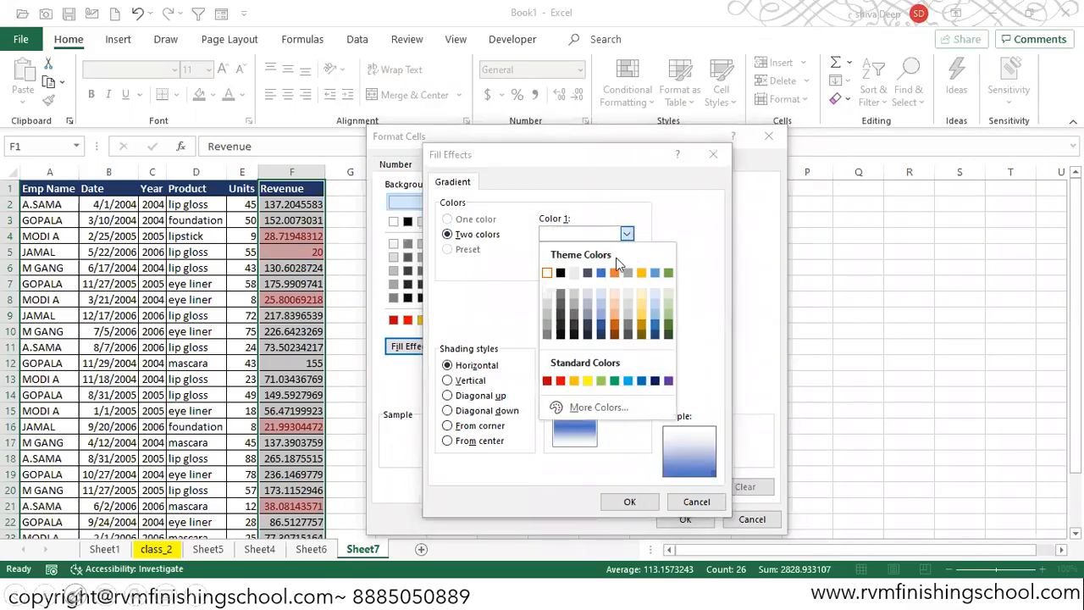
left_click(603, 272)
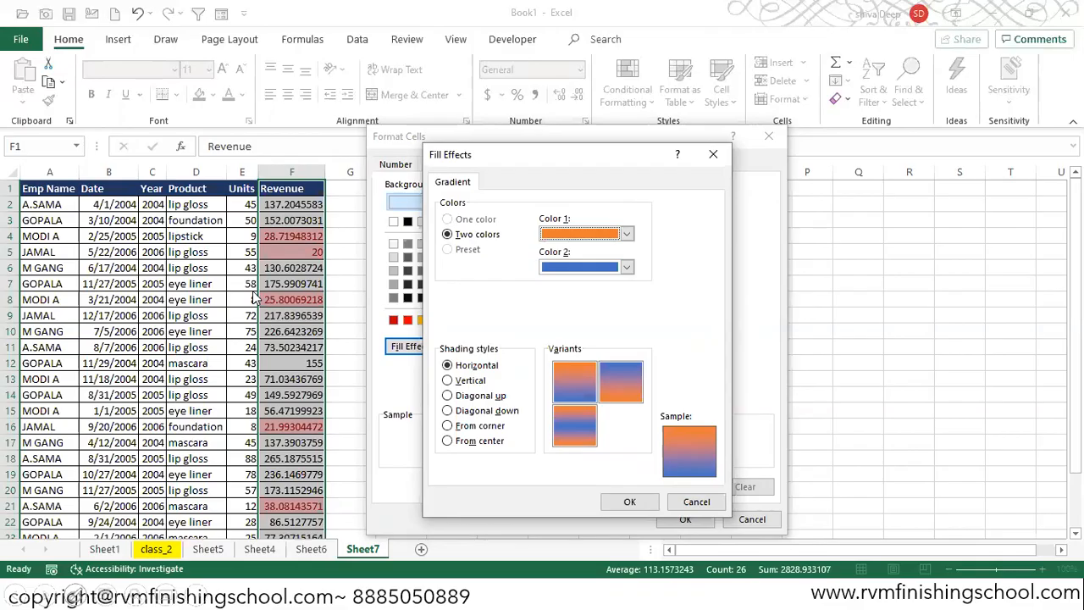
left_click(718, 162)
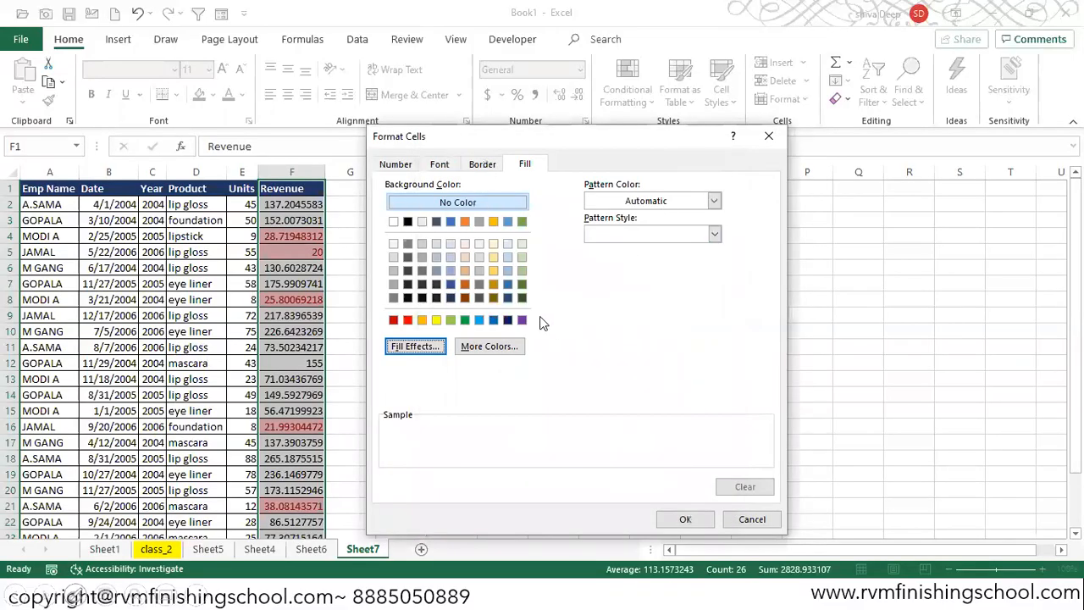
left_click(504, 346)
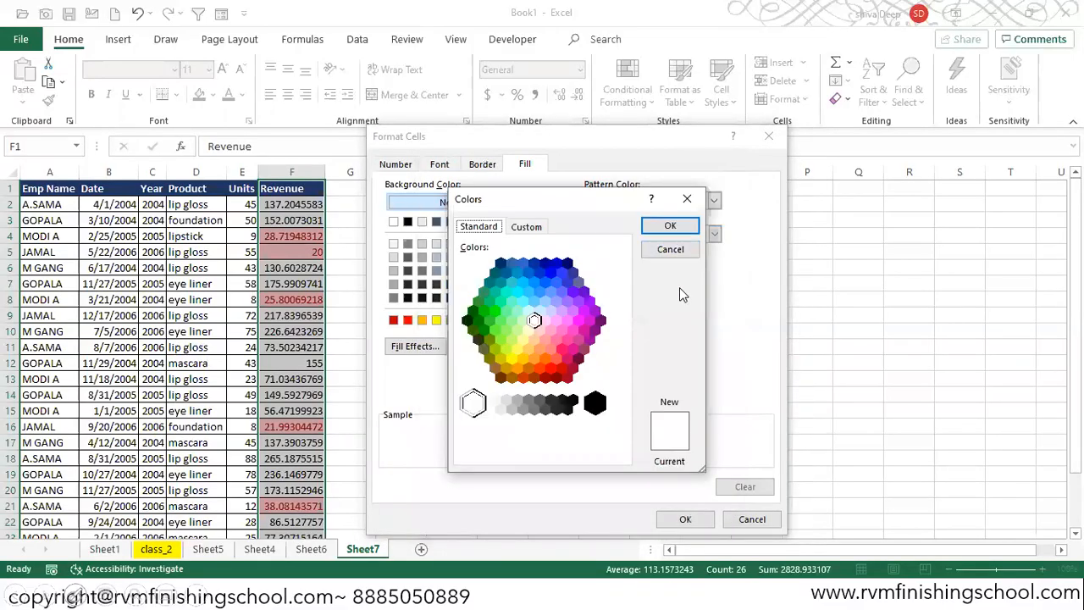
left_click(526, 227)
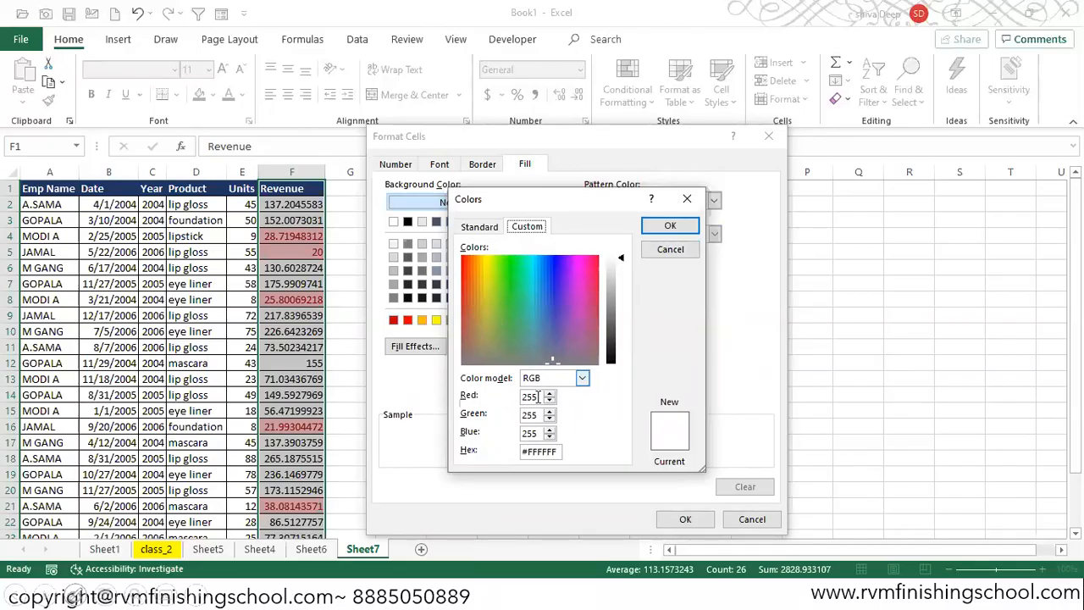
left_click(583, 379)
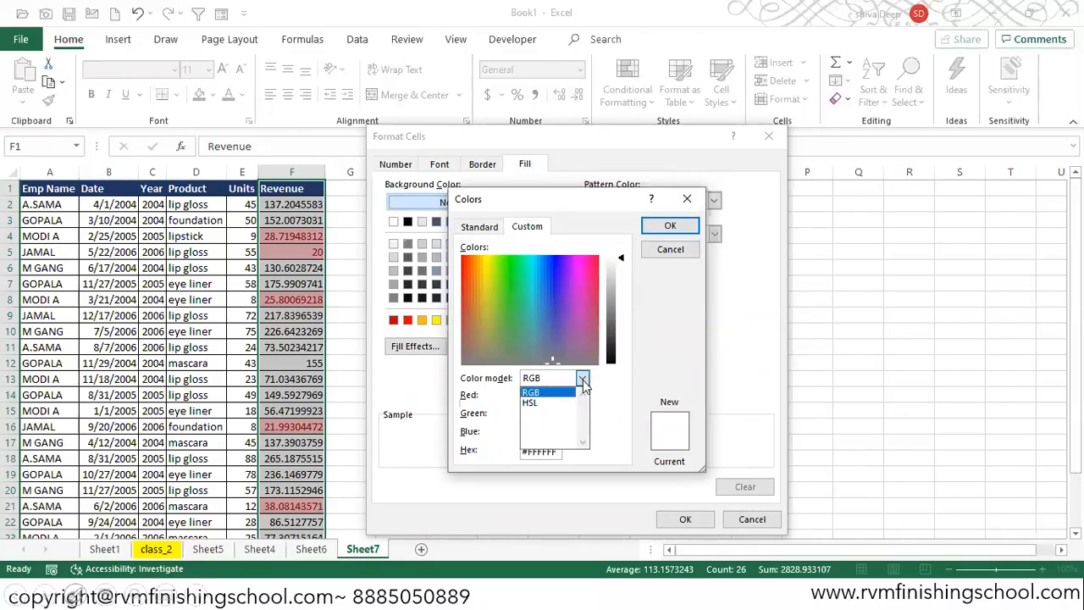
left_click(545, 403)
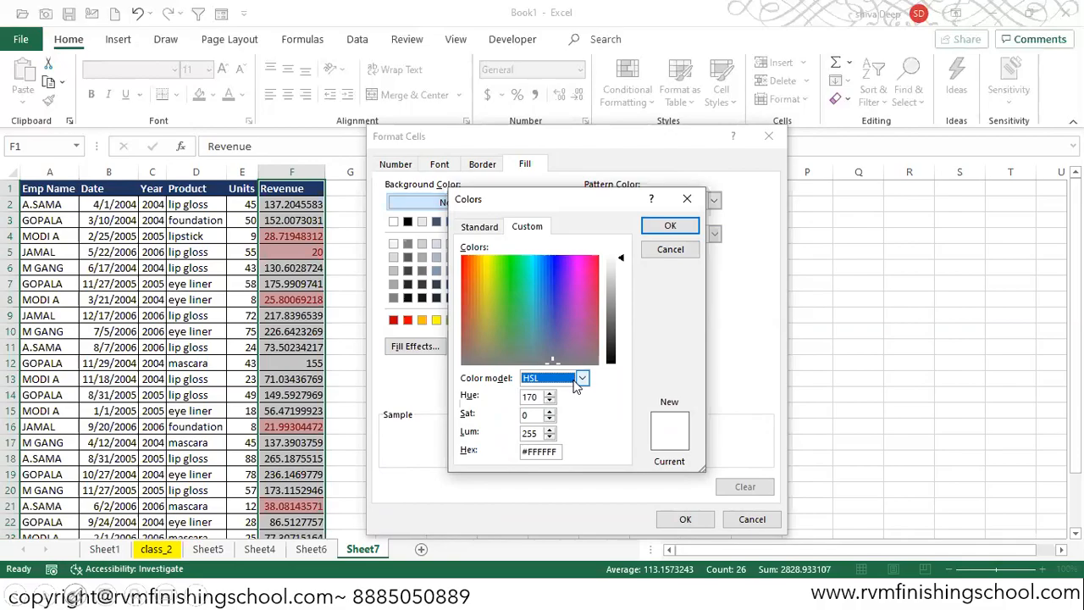
left_click(583, 378)
left_click(551, 391)
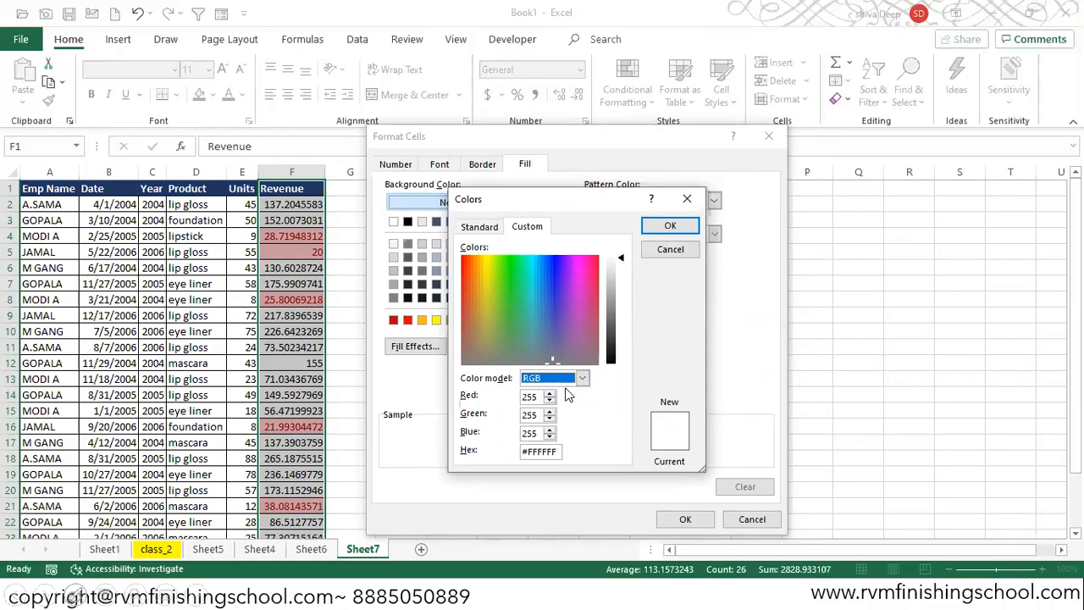
left_click(666, 227)
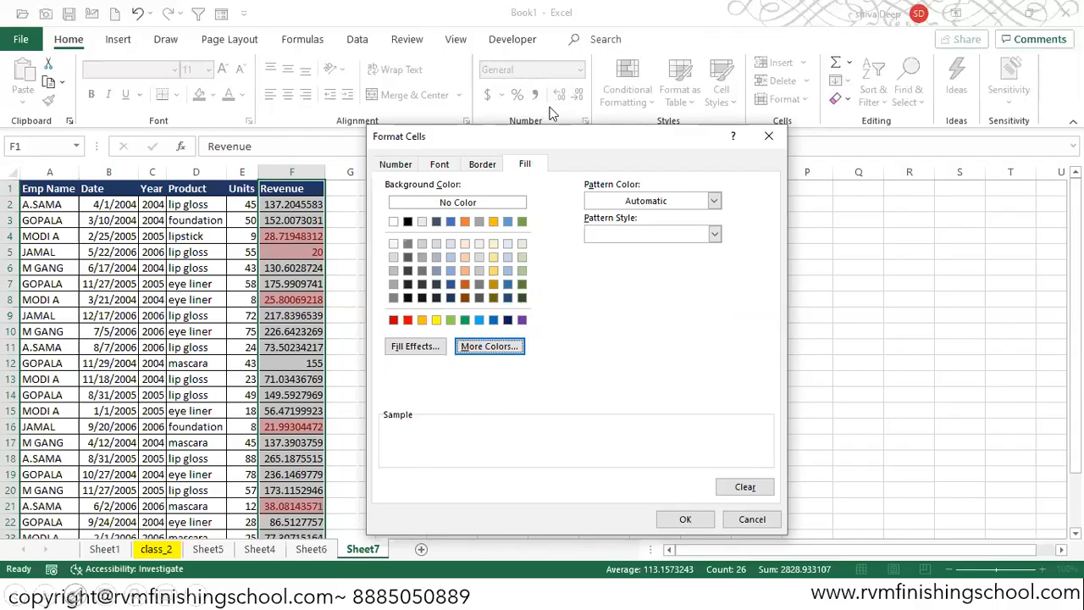
- Choose the red fill colour for the custom format and apply the Less Than 51 rule
left_click(407, 319)
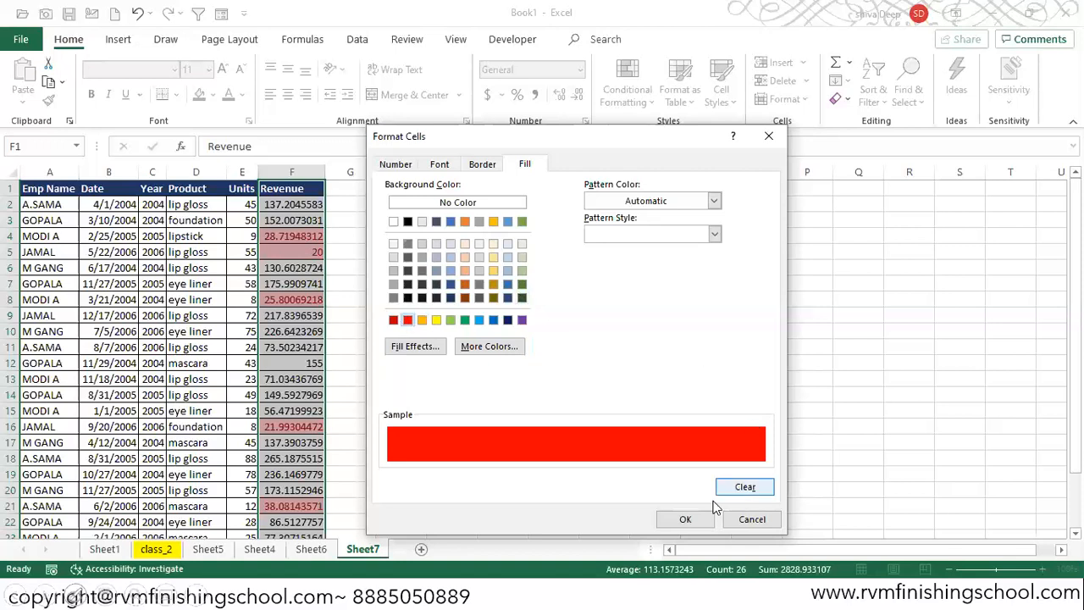
left_click(685, 519)
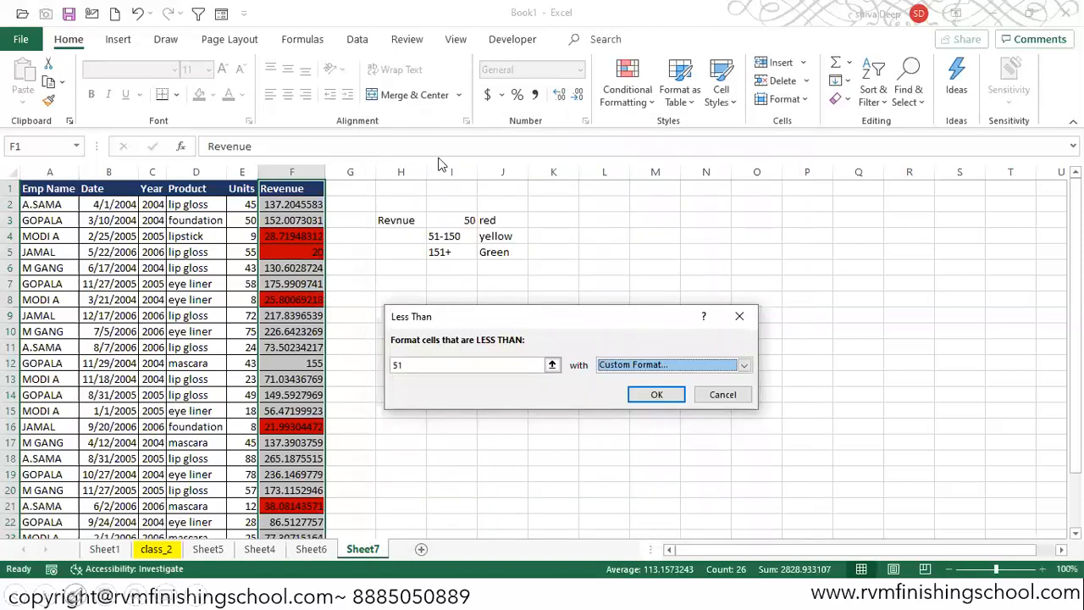
left_click(641, 396)
left_click(640, 390)
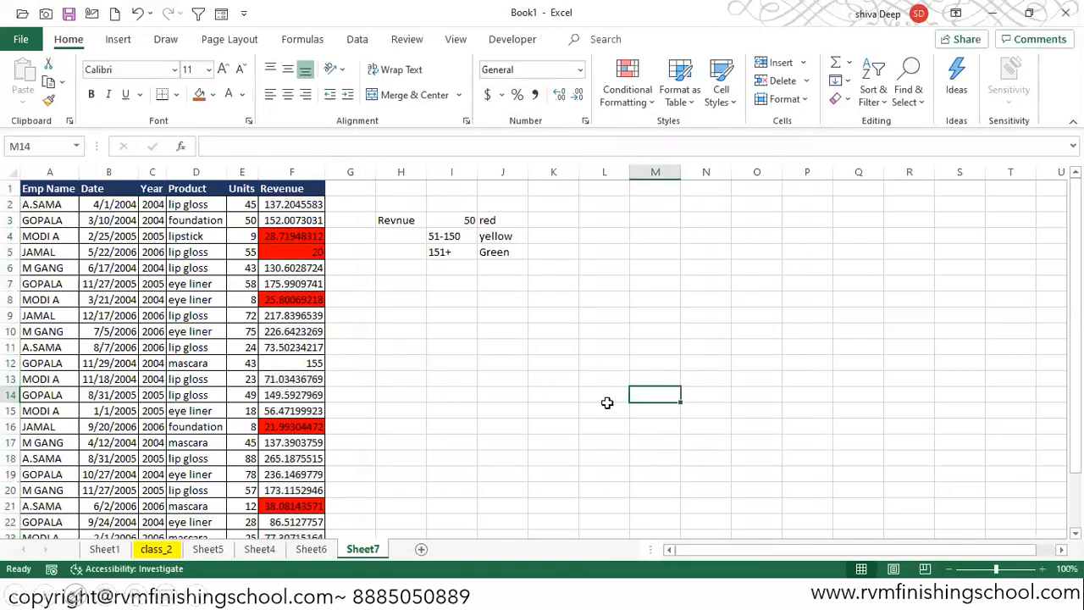
- Select the Revenue column and highlight values between 51 and 150 with Yellow Fill with Dark Yellow Text
left_click(298, 192)
key("ctrl+shift+Down")
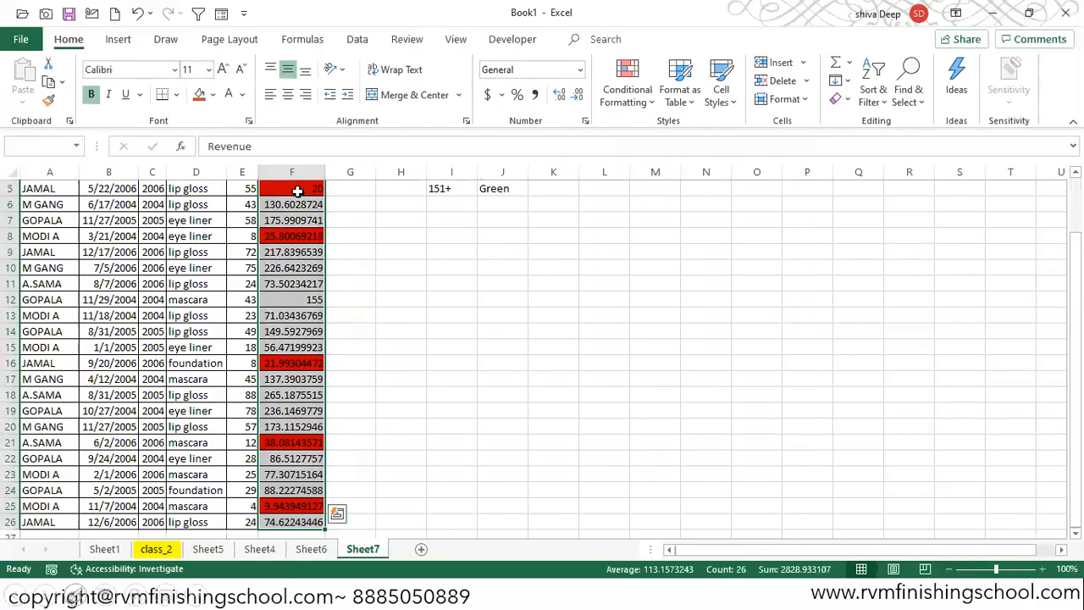
scroll(298, 192, "up", 2)
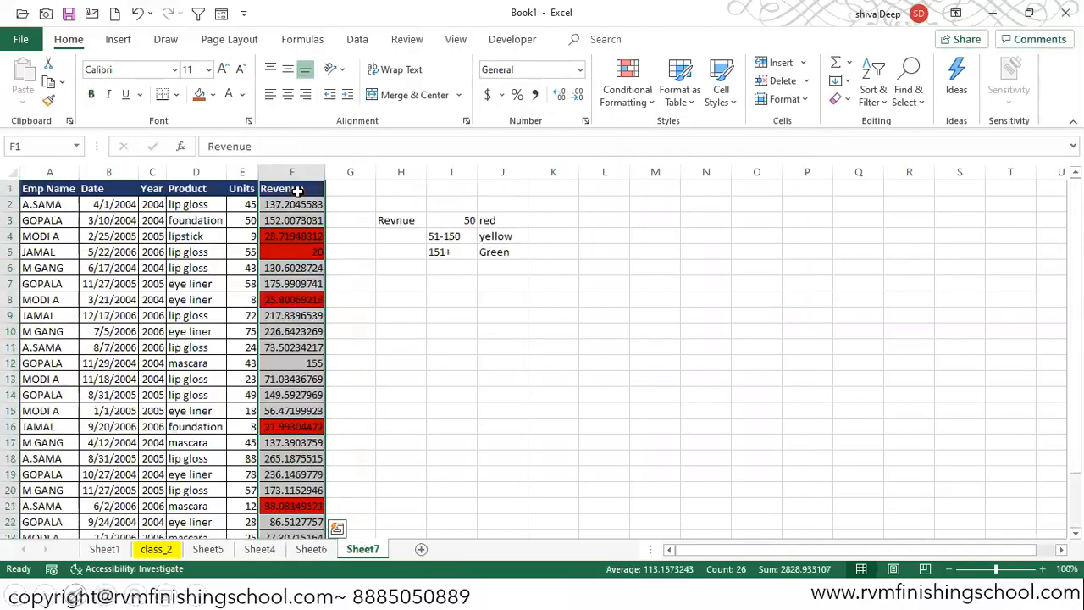
left_click(634, 106)
mouse_move(711, 144)
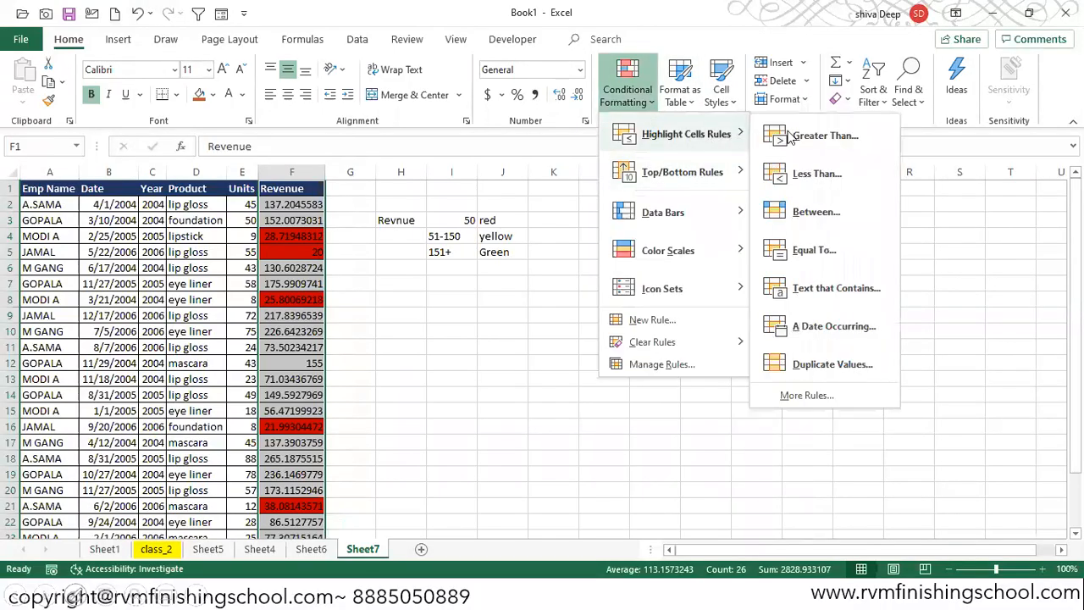
left_click(813, 212)
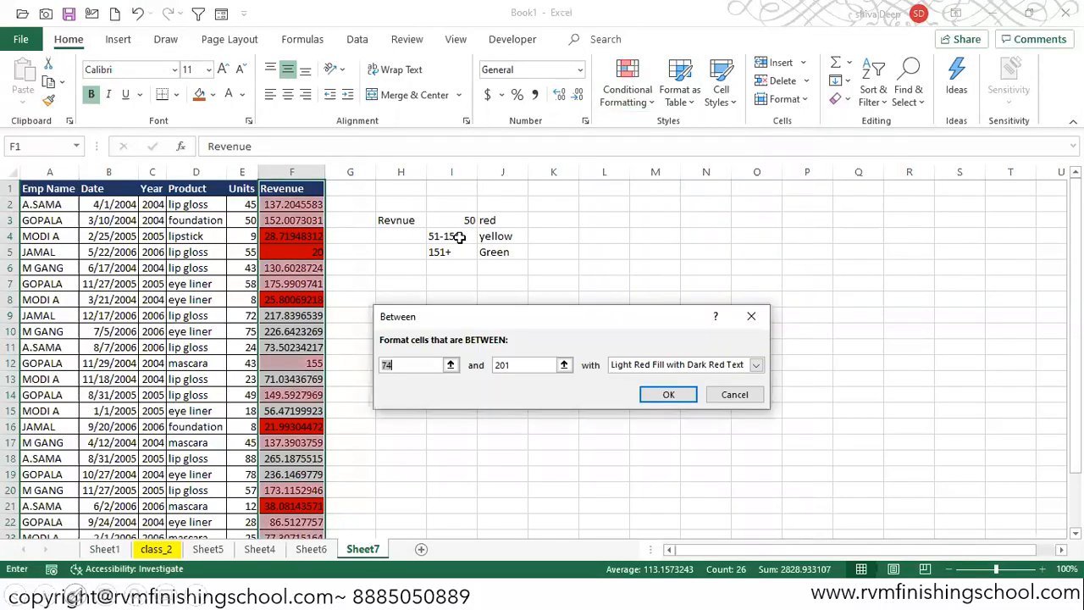
type("51")
key("Tab")
type("150")
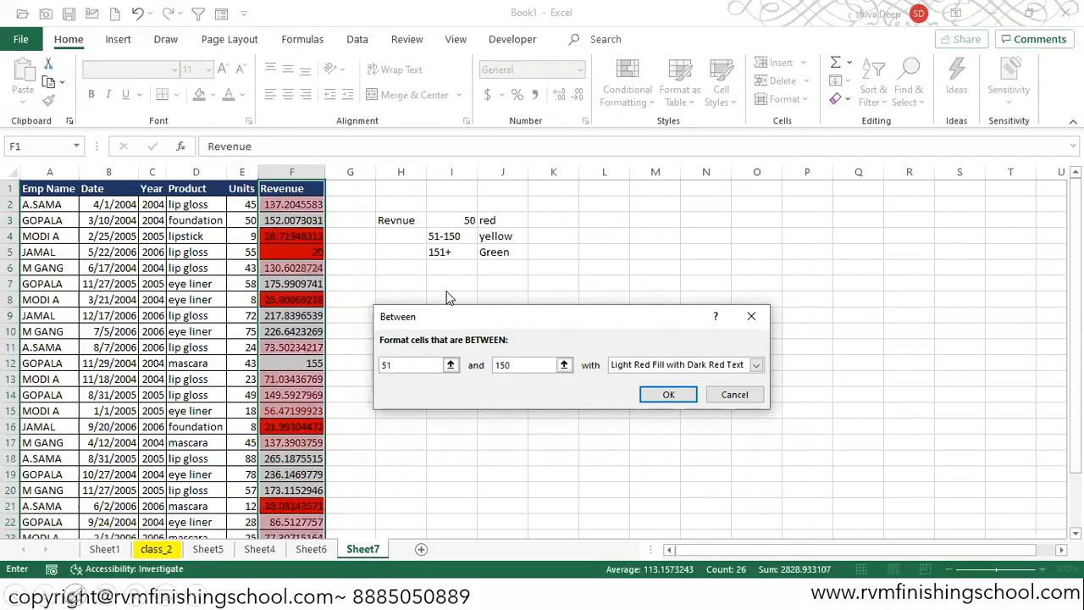
left_click(756, 364)
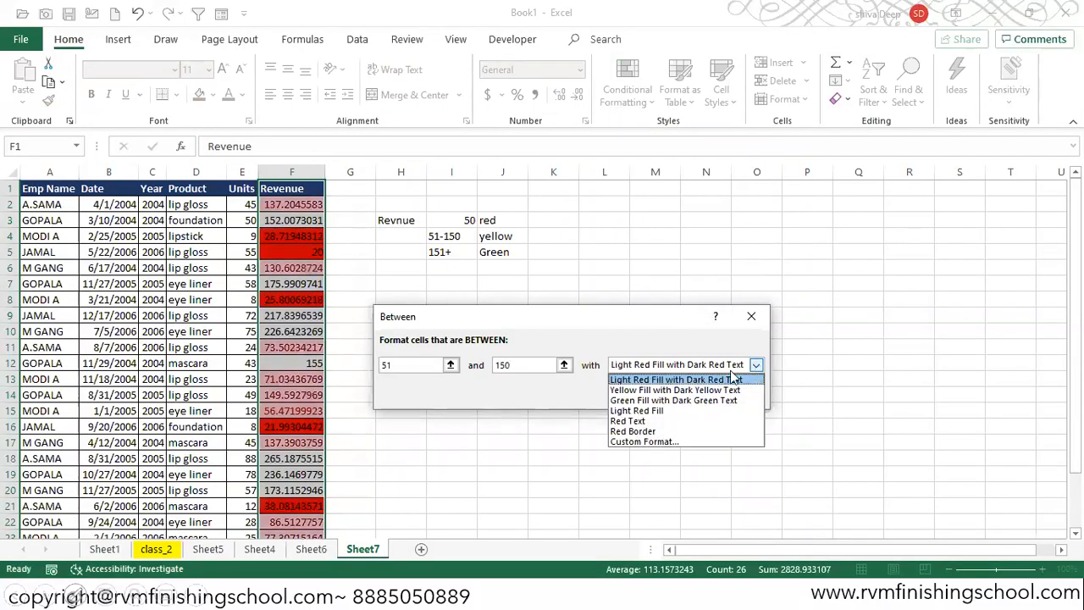
left_click(675, 390)
left_click(668, 394)
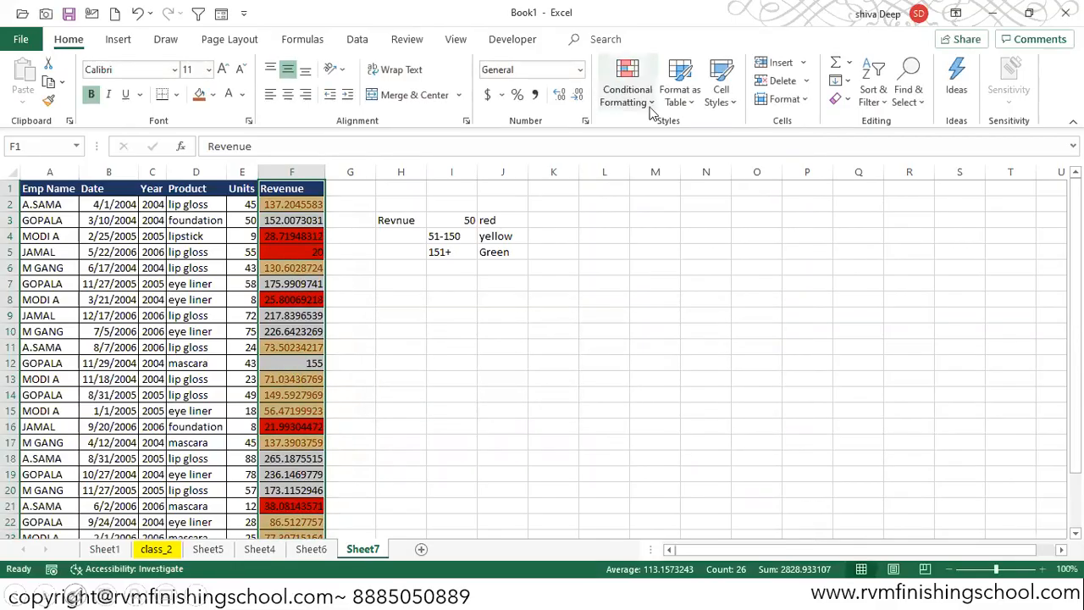
- Highlight Revenue values greater than 150 with Green Fill with Dark Green Text
left_click(651, 110)
mouse_move(716, 134)
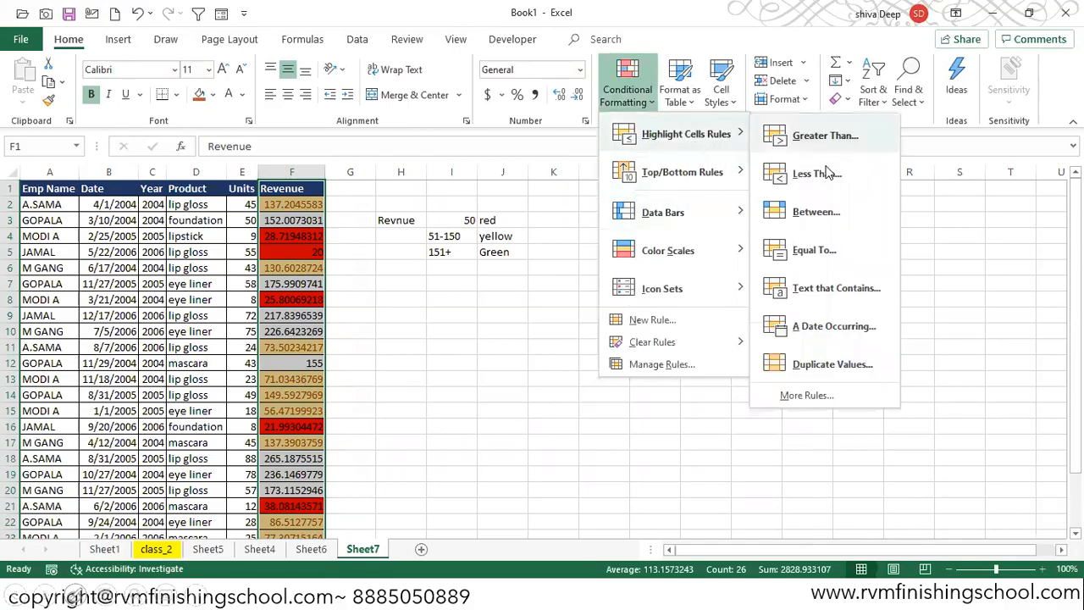
left_click(812, 142)
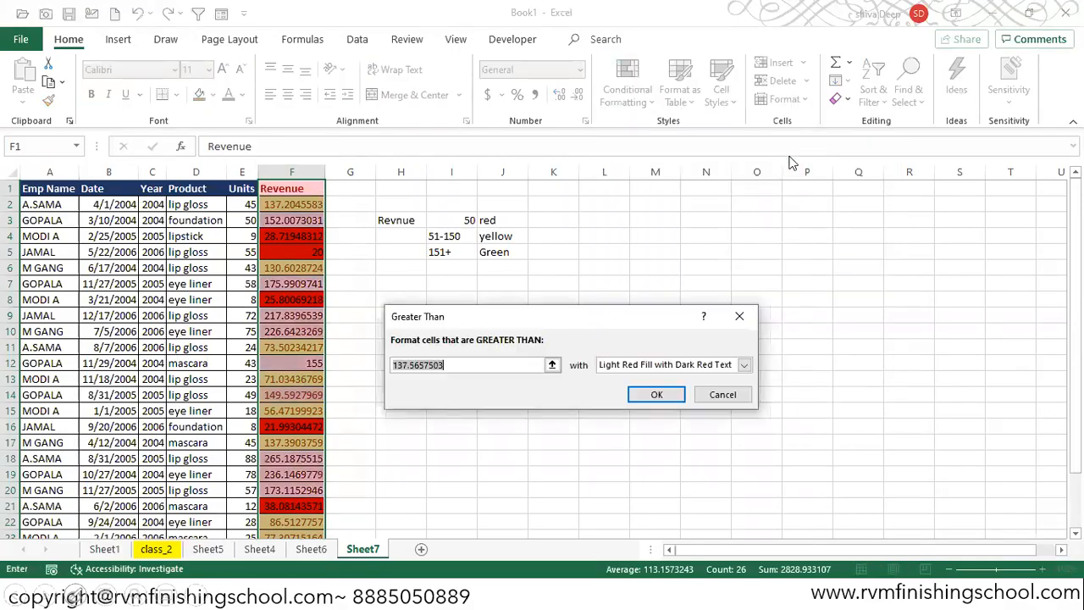
type("150")
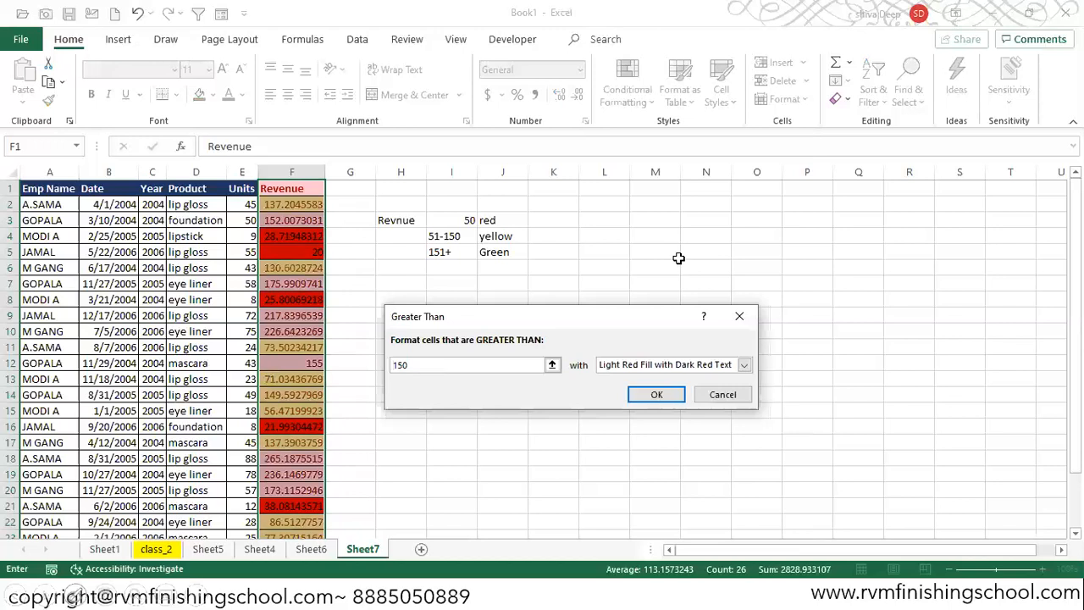
left_click(744, 364)
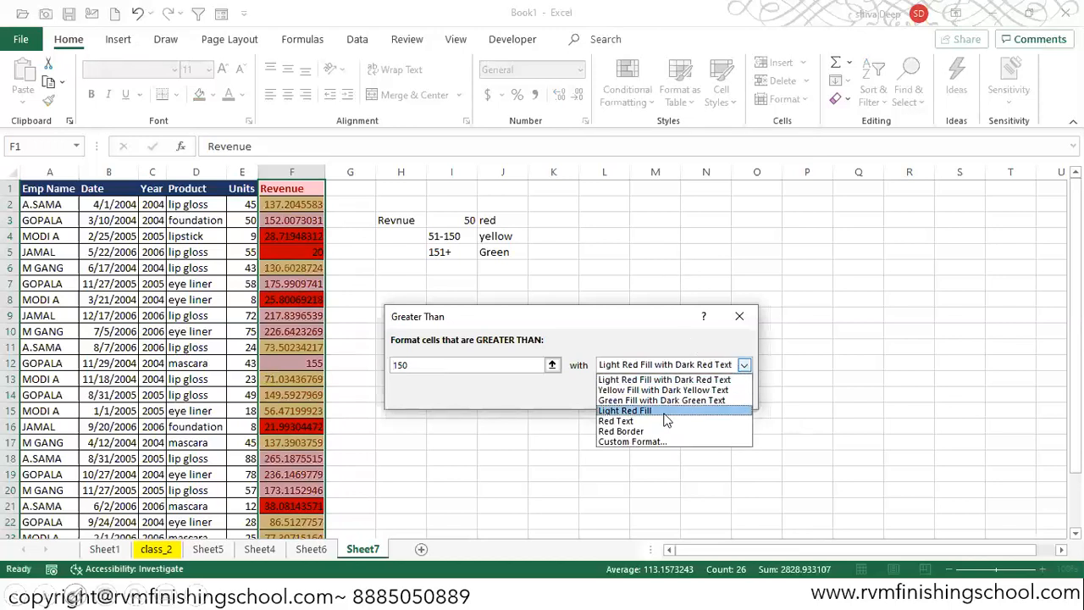
left_click(663, 399)
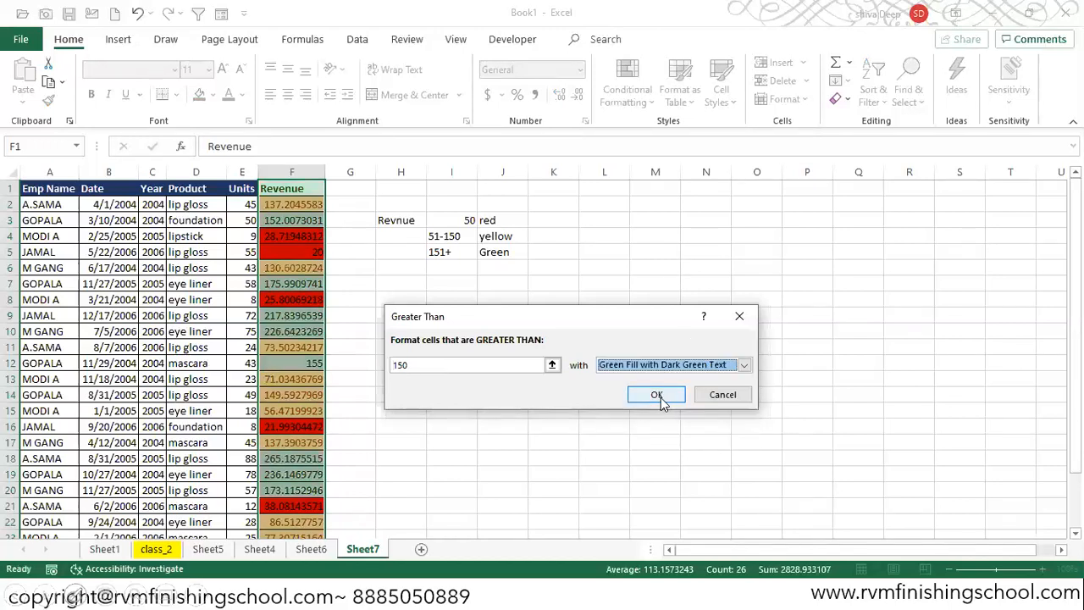
left_click(659, 398)
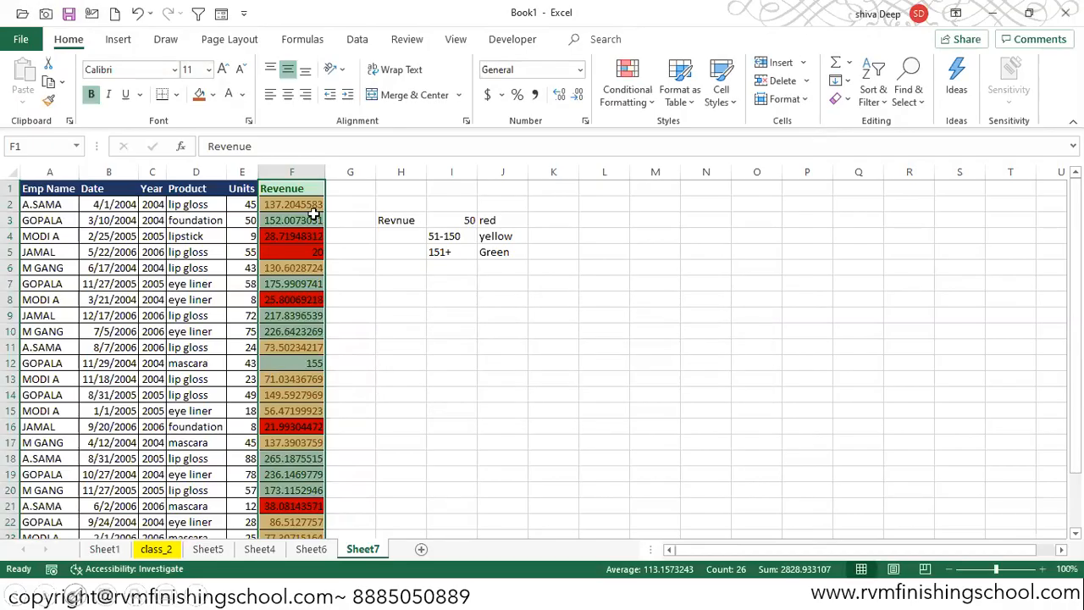
- Copy the Units header cell and paste only its formats onto the Revenue header
left_click(268, 192)
left_click(236, 183)
key("ctrl+c")
key("Right")
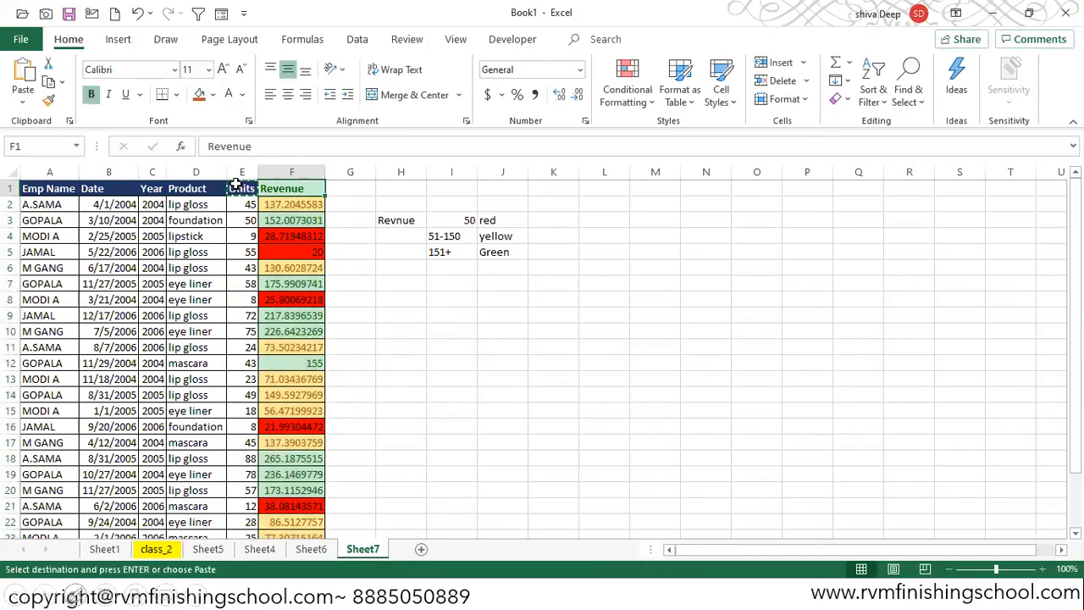
key("ctrl+alt+v")
key("t")
key("Return")
- Cancel the copy mode and change the first Revenue value in F2 to 40
key("Down")
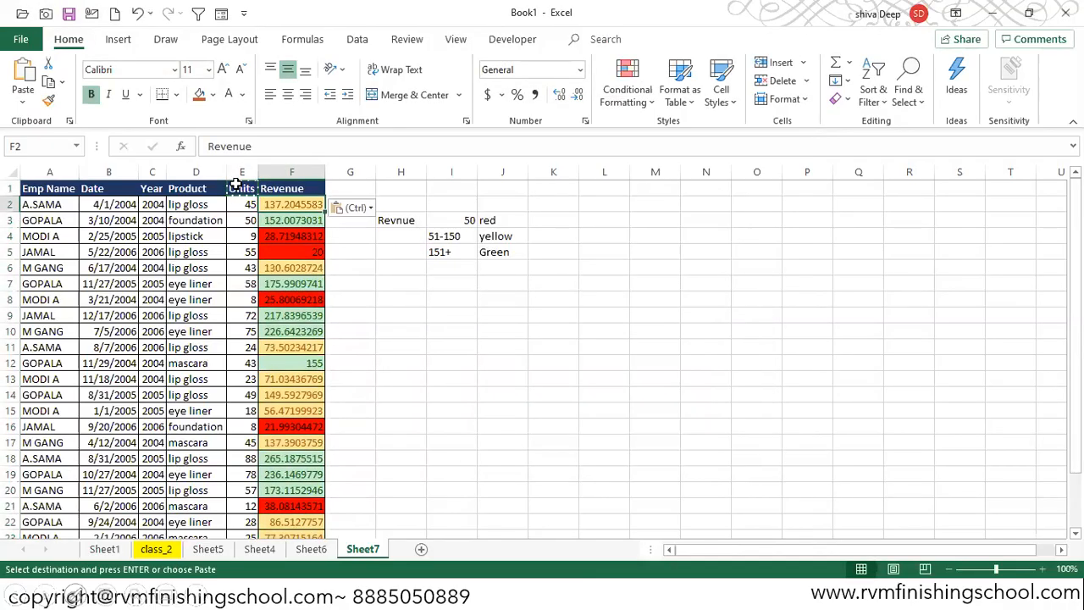
key("ctrl+shift+Down")
key("Up")
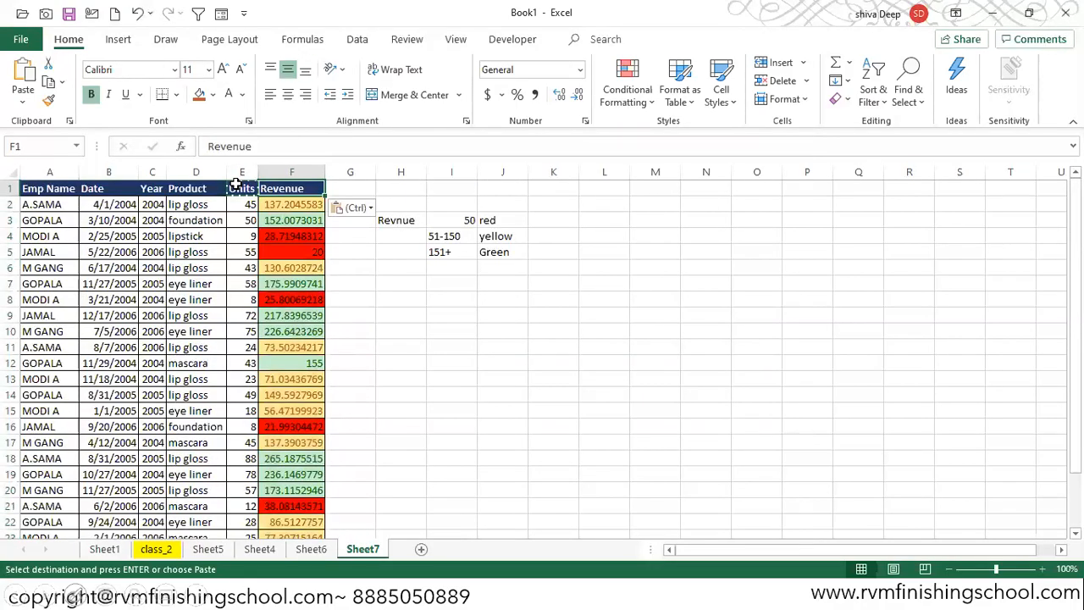
key("Down")
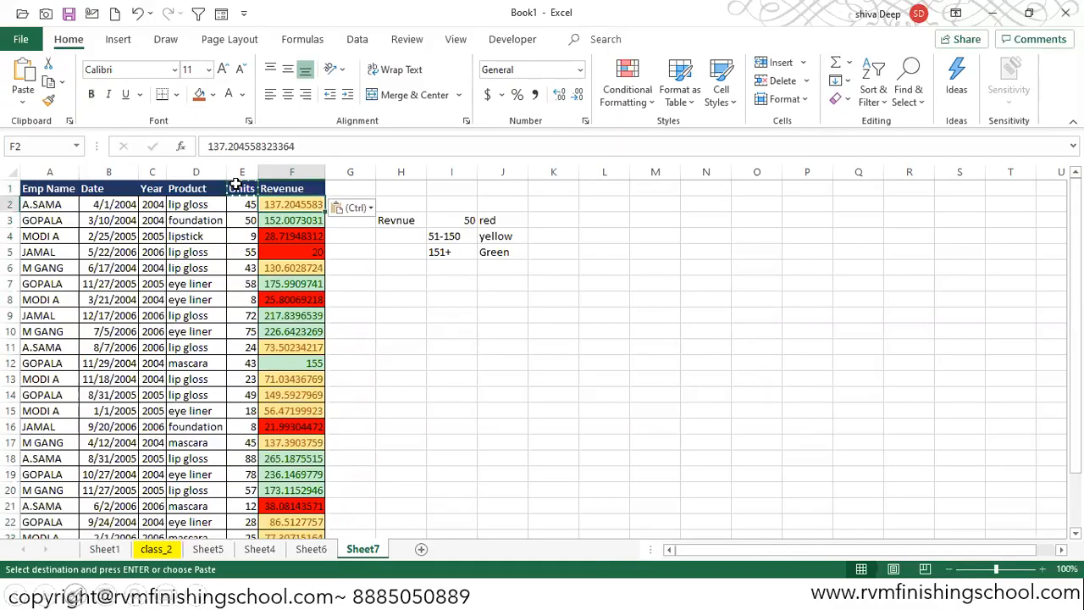
key("Escape")
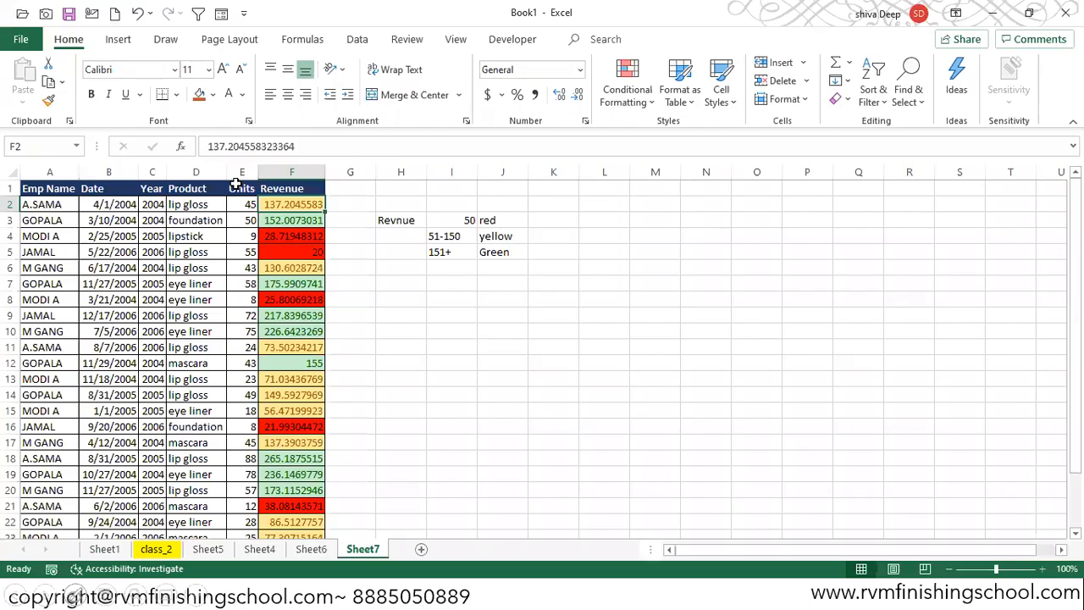
type("40")
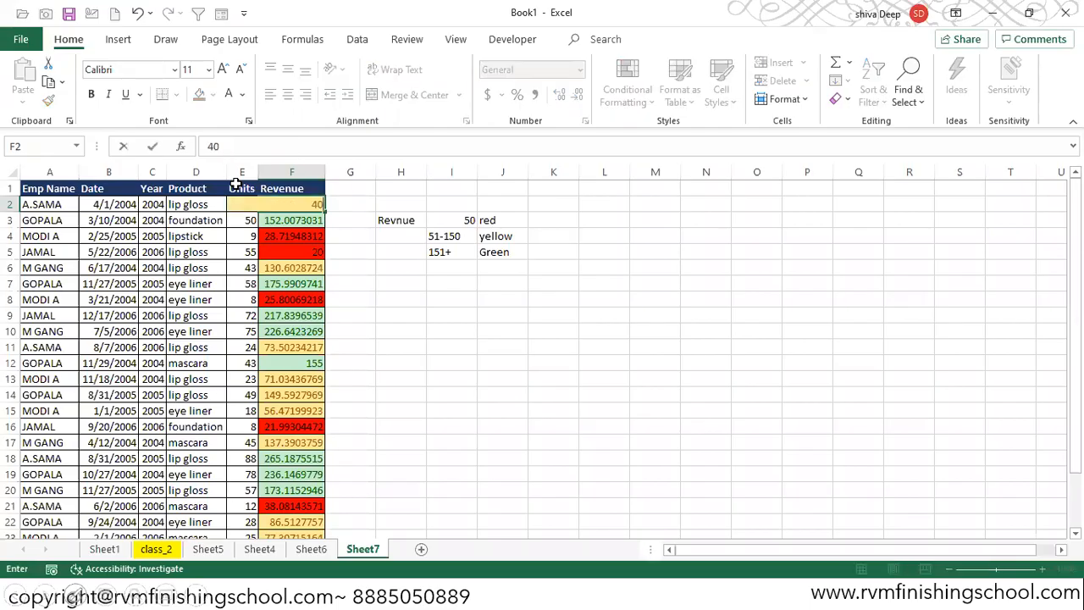
key("Return")
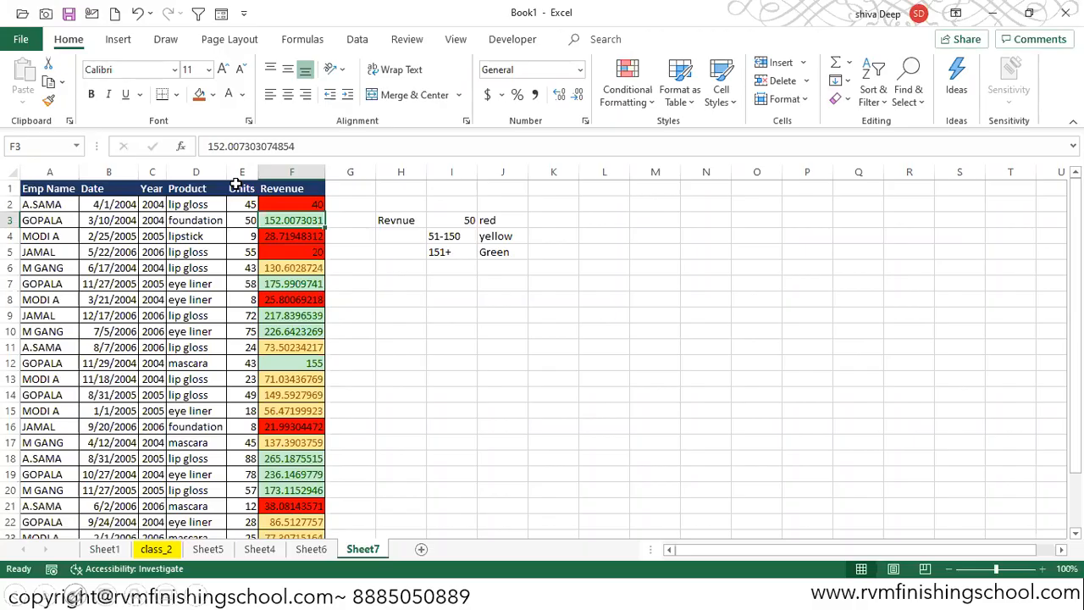
- Turn on filters for the table and filter the Revenue column by the red cell colour
key("Up")
key("Up")
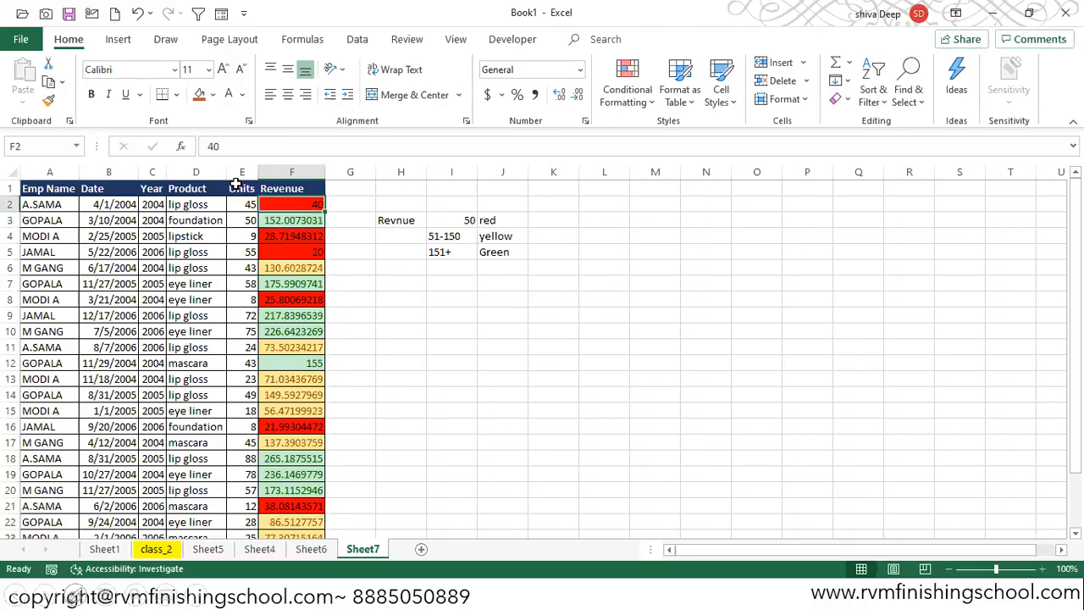
key("Left")
key("Left")
key("Left")
key("Left")
key("Left")
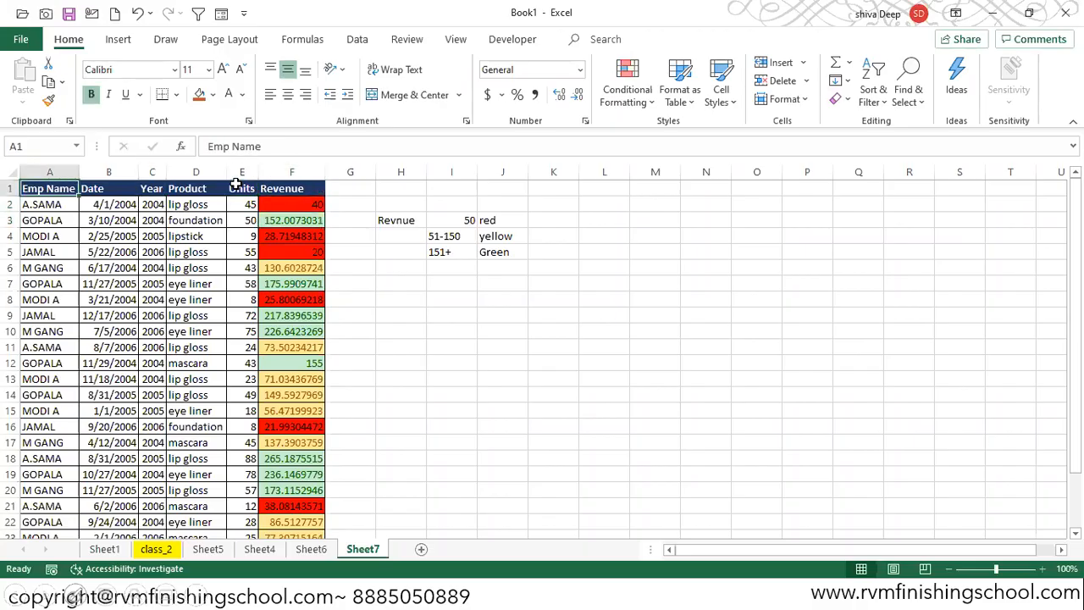
key("ctrl+shift+l")
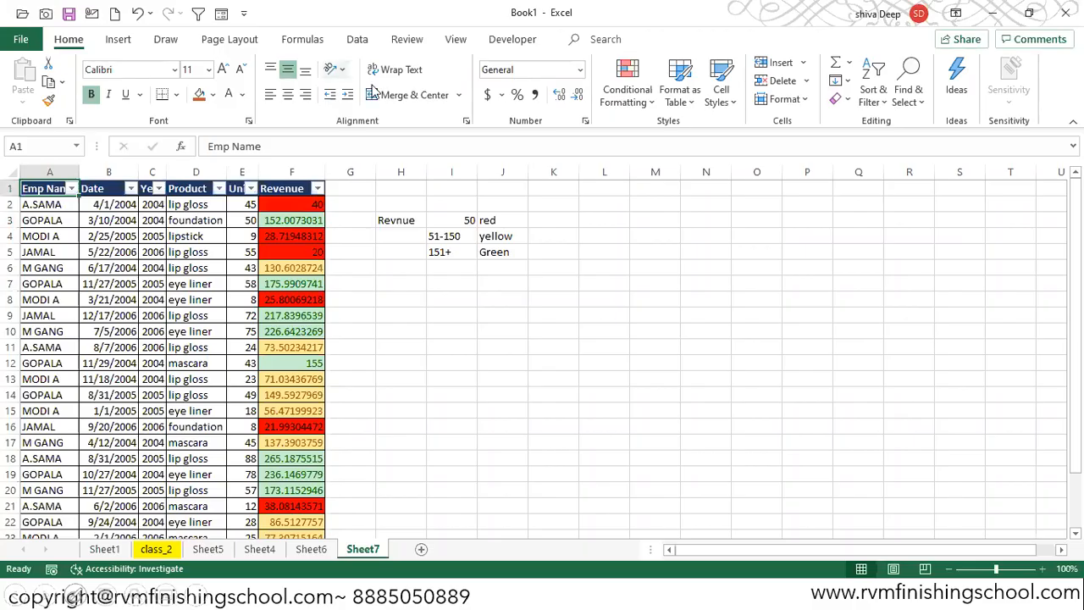
left_click(316, 188)
mouse_move(298, 296)
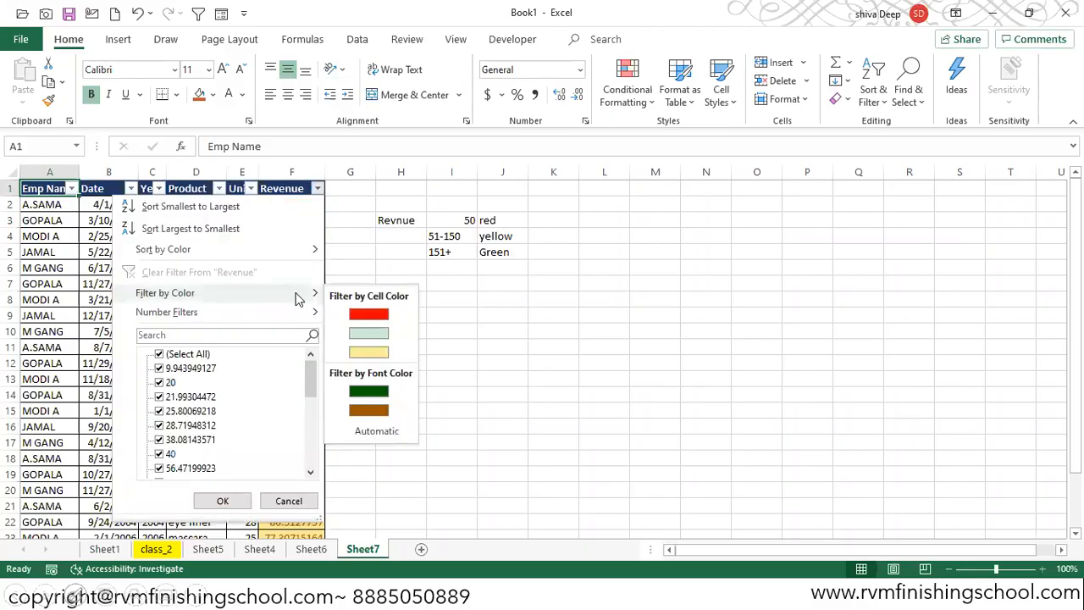
left_click(369, 315)
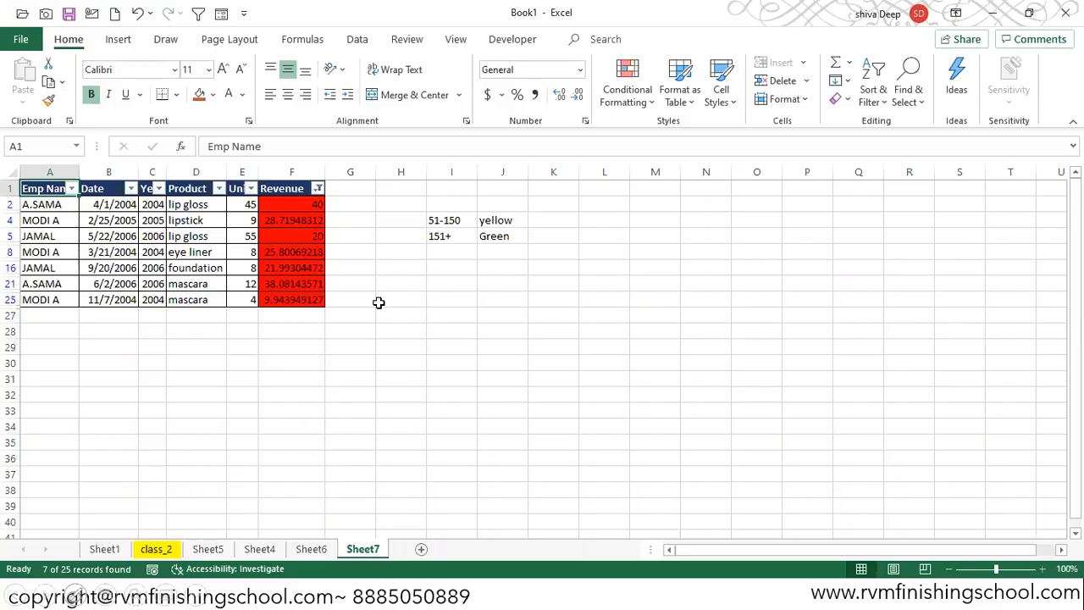
- Filter the Revenue column by the green cell colour instead of red
left_click_drag(416, 203, 501, 203)
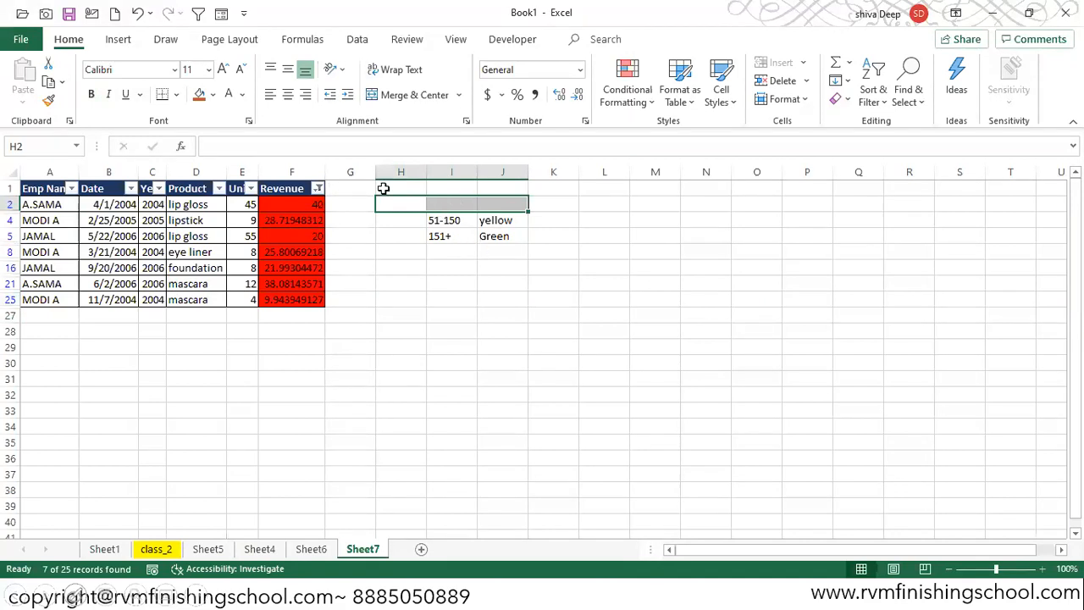
left_click_drag(348, 187, 532, 187)
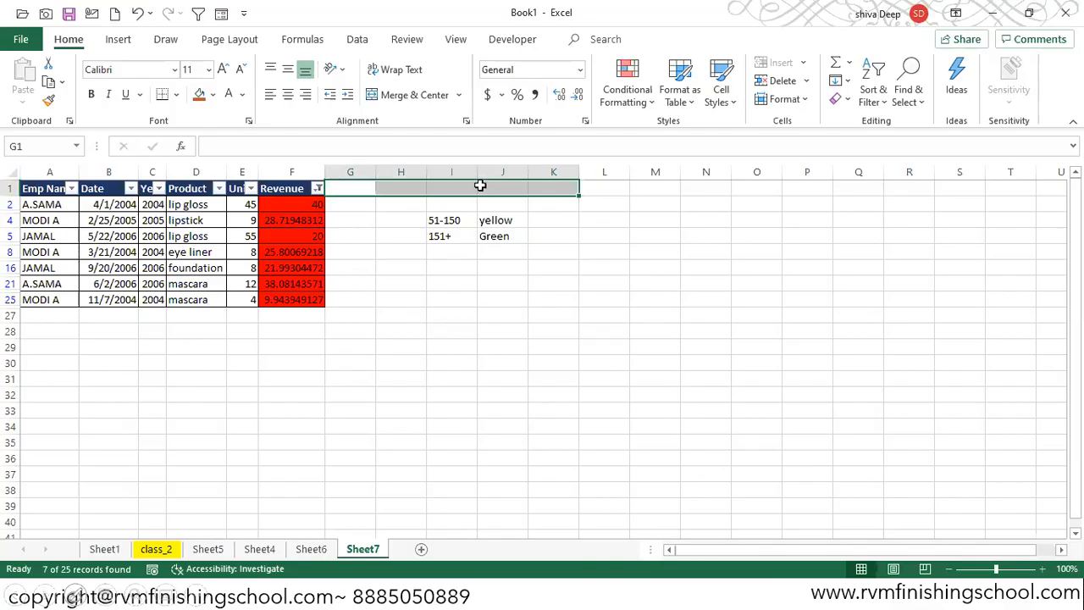
left_click(318, 187)
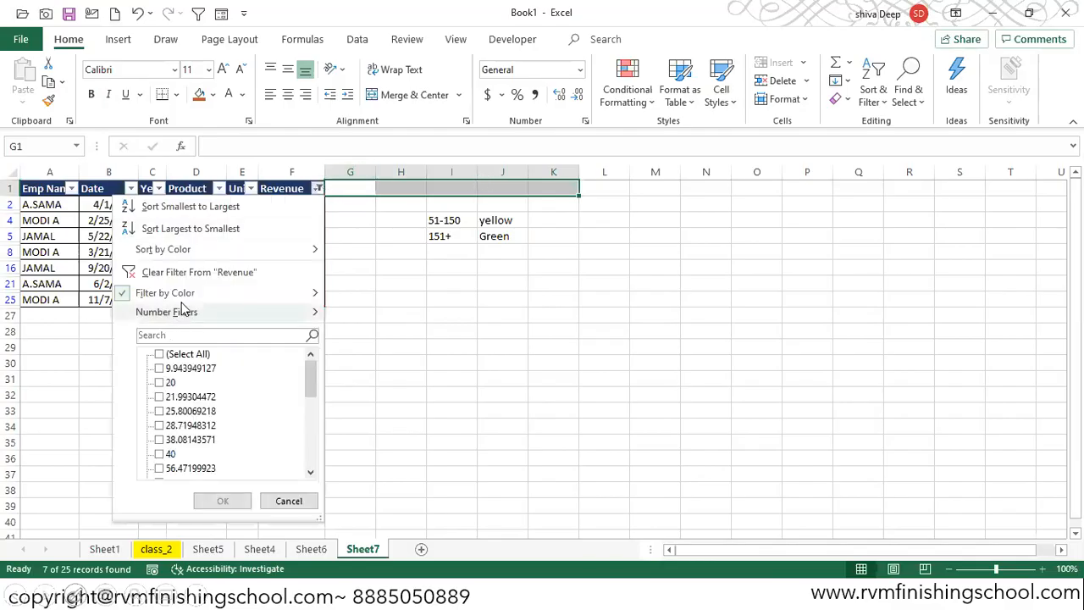
mouse_move(262, 298)
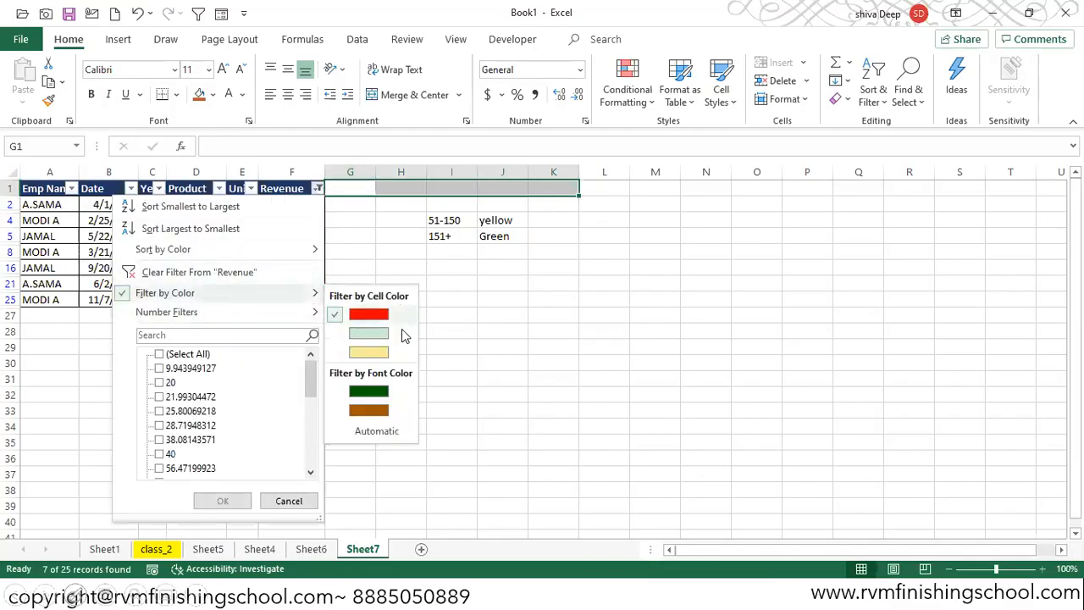
left_click(377, 336)
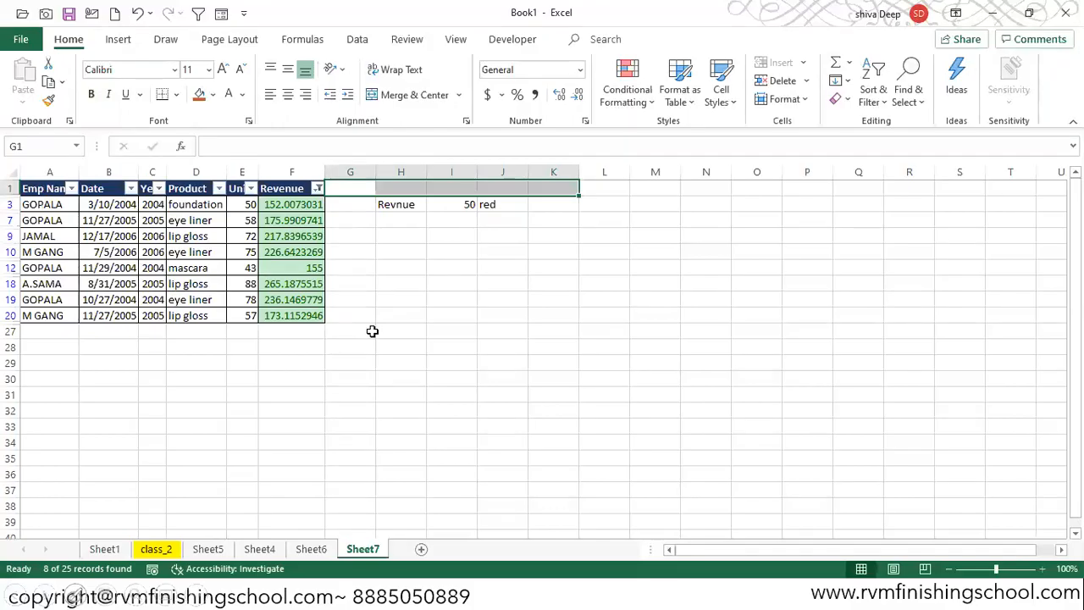
- Turn off the table filters so all rows show again
key("ctrl+Left")
key("ctrl+Left")
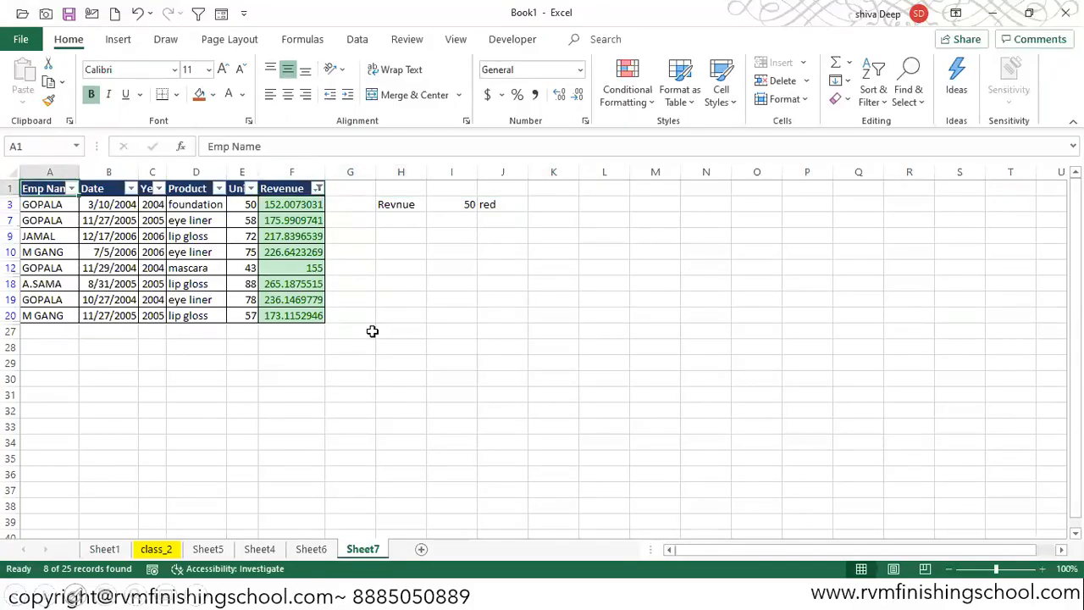
key("ctrl+shift+l")
left_click(627, 95)
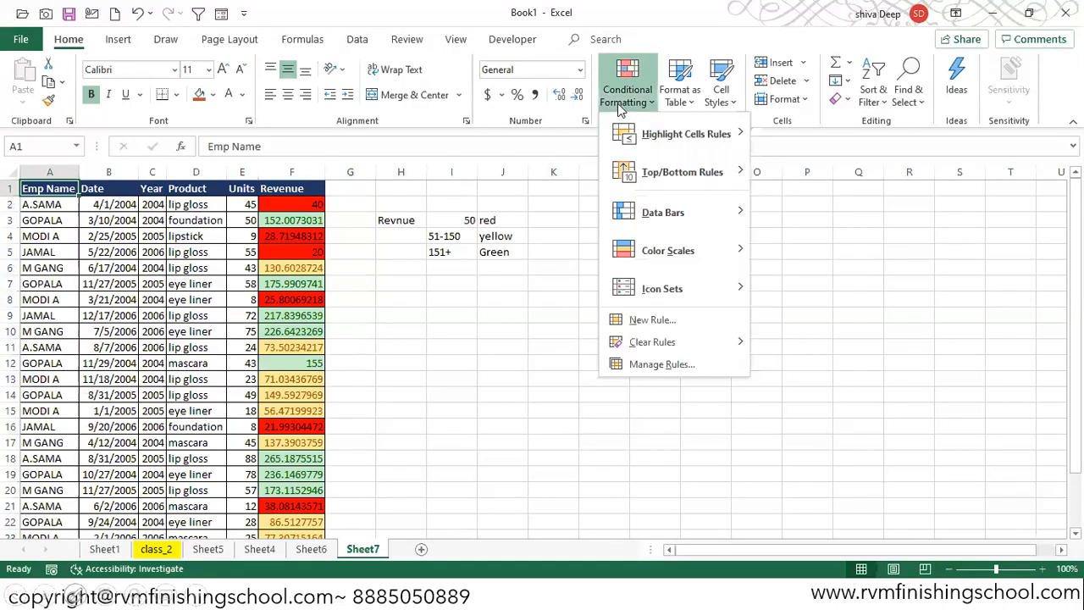
mouse_move(701, 182)
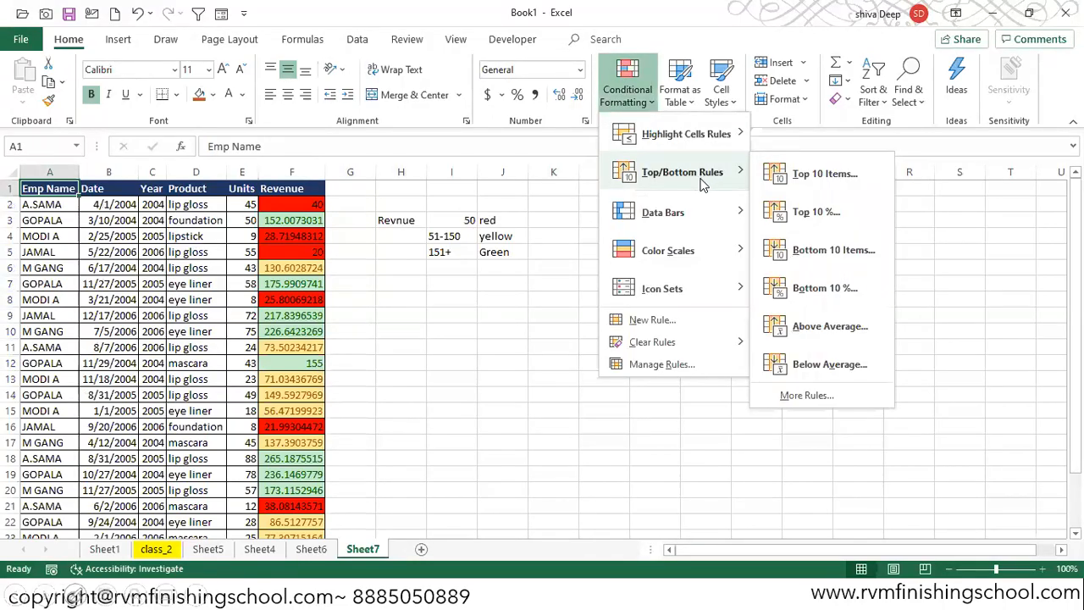
left_click(830, 328)
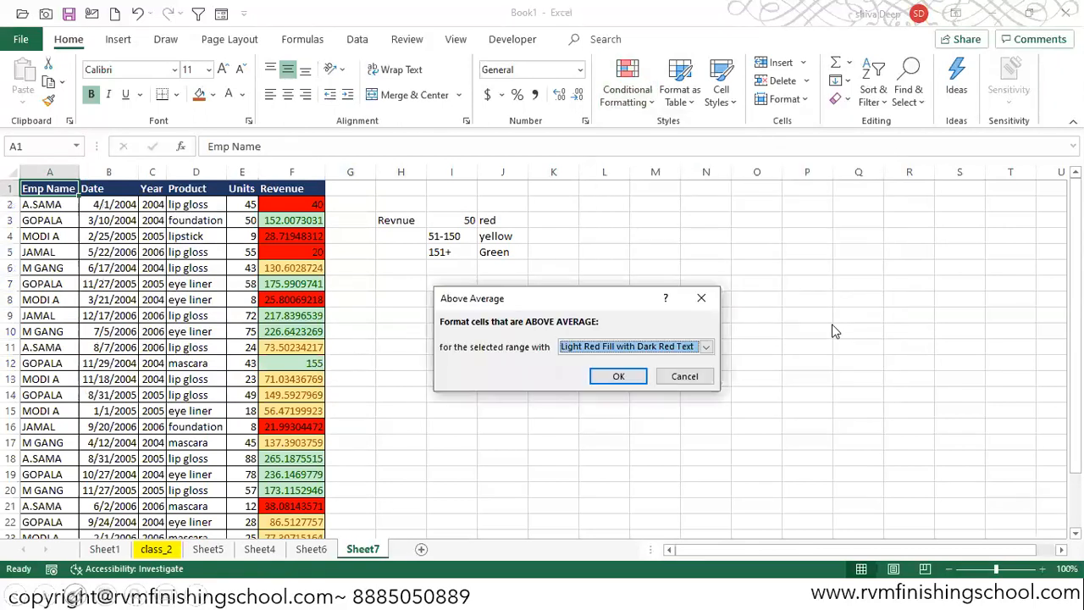
key("Escape")
- Add an Above Average rule to the Revenue column using Light Red Fill with Dark Red Text
left_click(307, 174)
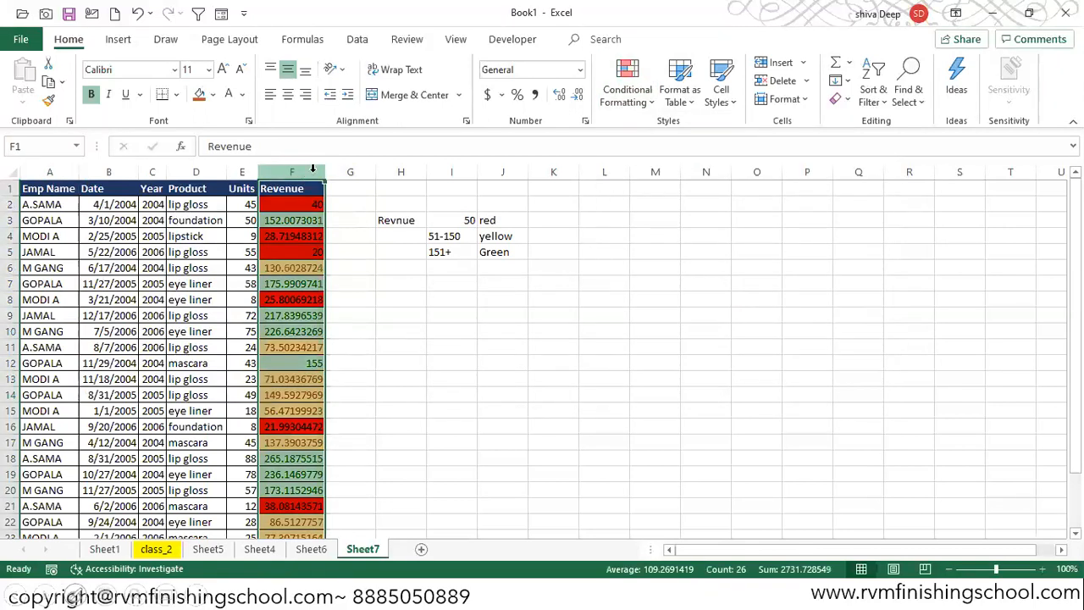
left_click(637, 100)
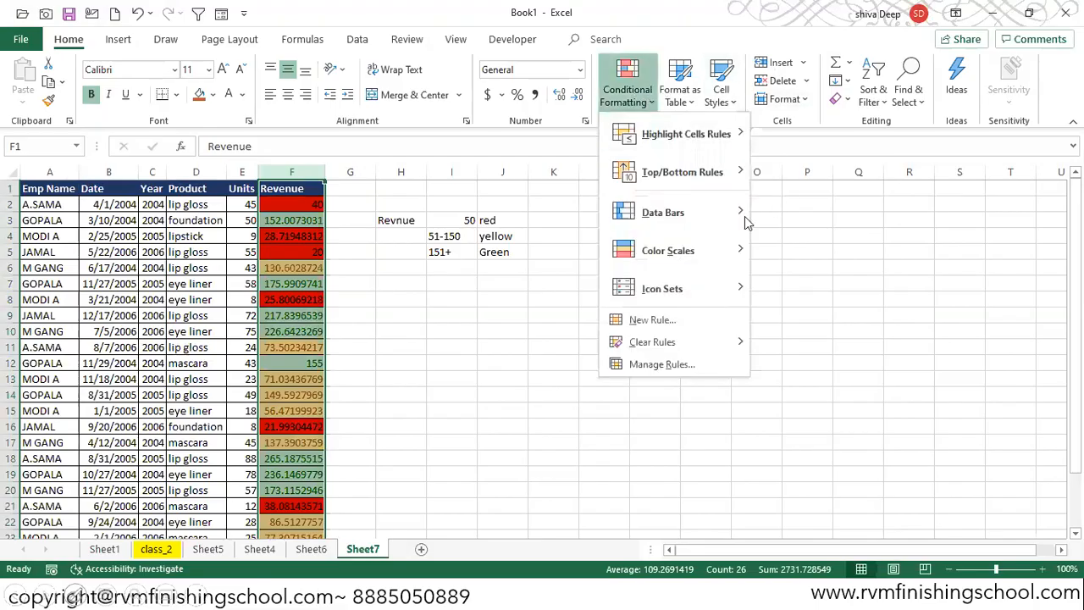
mouse_move(737, 172)
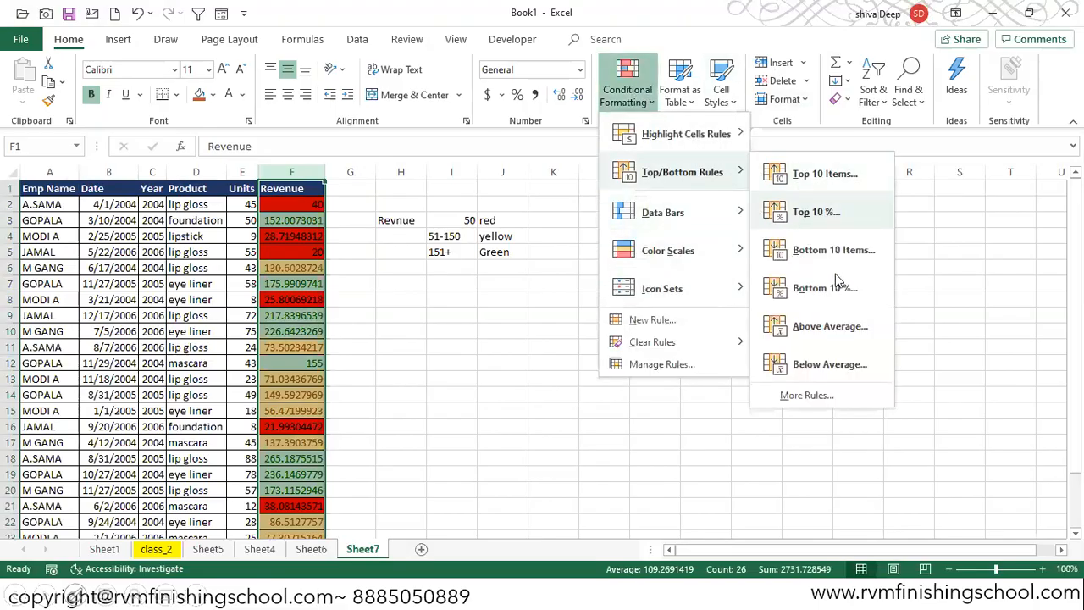
left_click(826, 328)
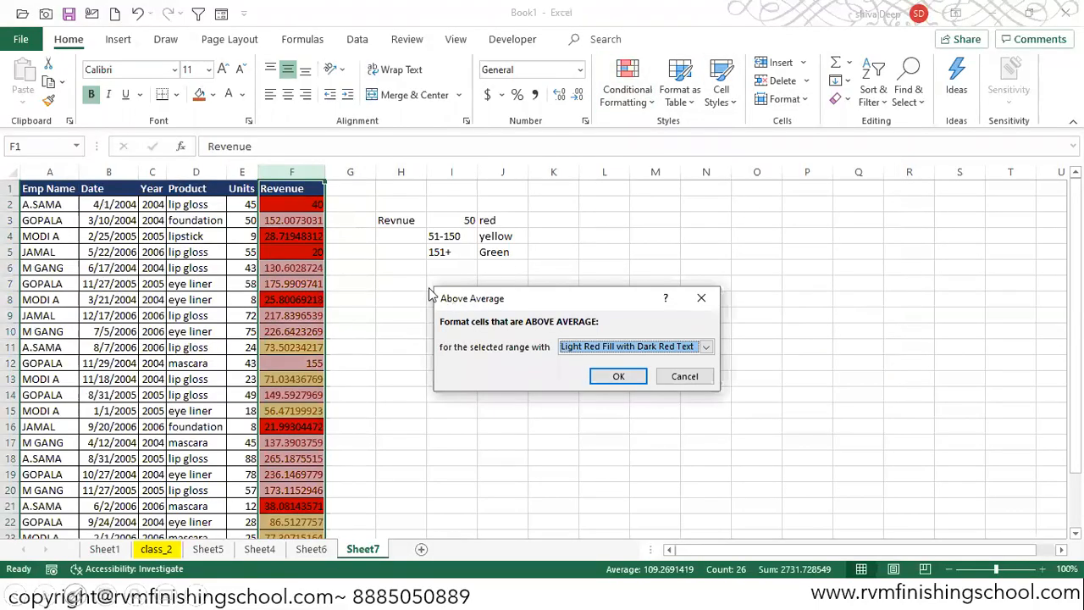
left_click(706, 347)
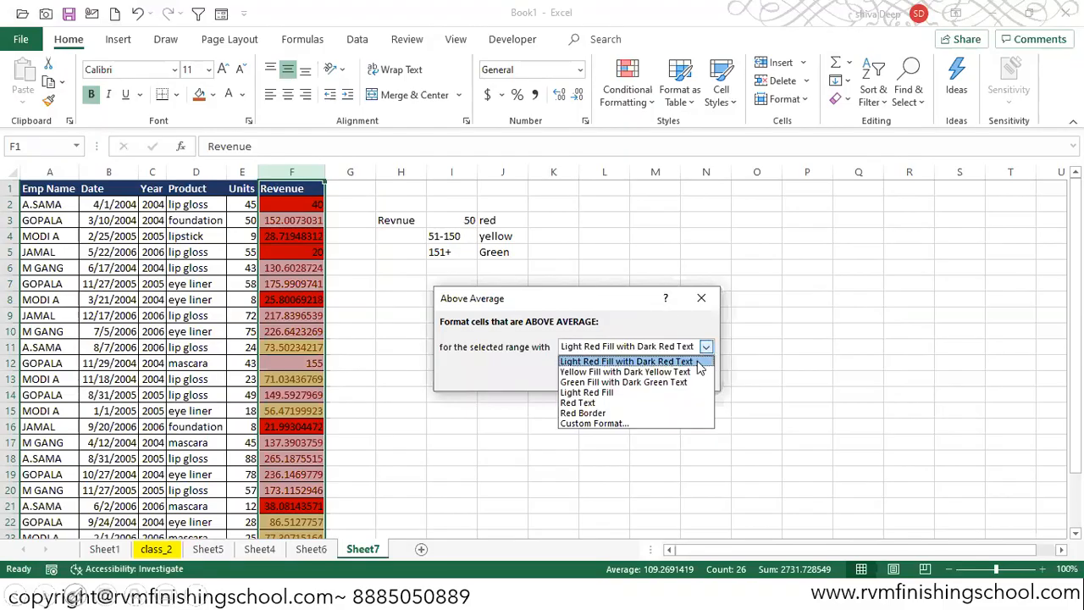
left_click(710, 360)
key("Return")
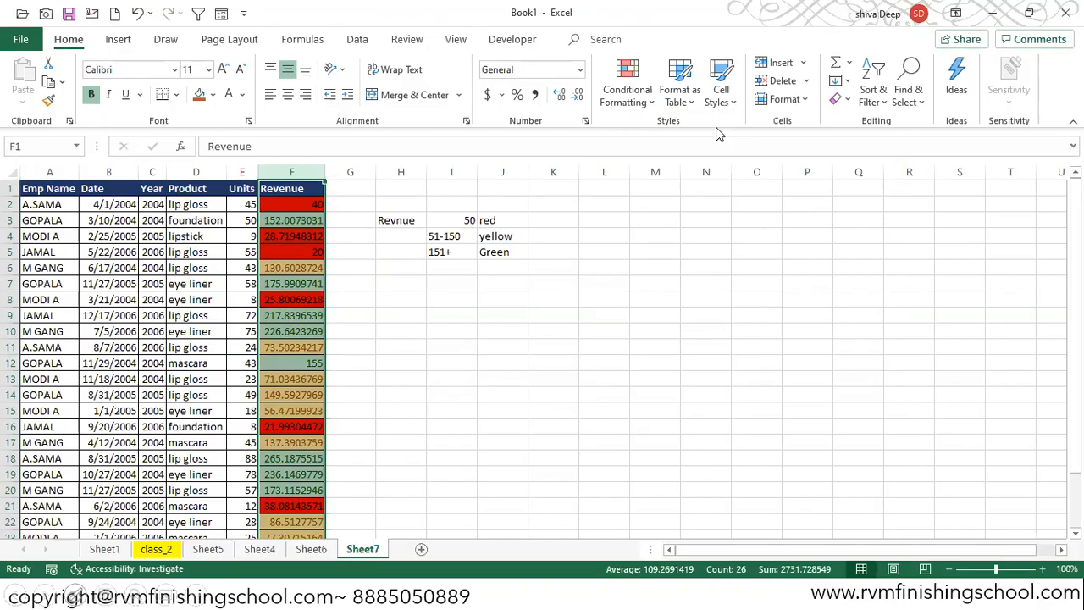
- Copy columns A to F and paste them onto a new sheet
key("Up")
key("Down")
key("ctrl+shift+Down")
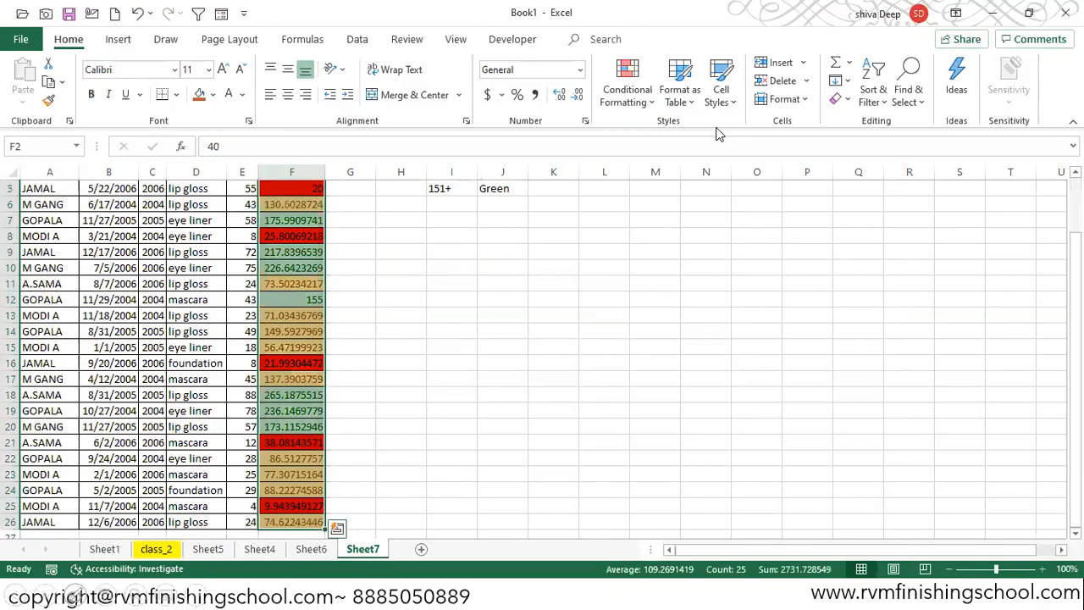
left_click_drag(49, 172, 292, 174)
key("ctrl+c")
left_click(421, 550)
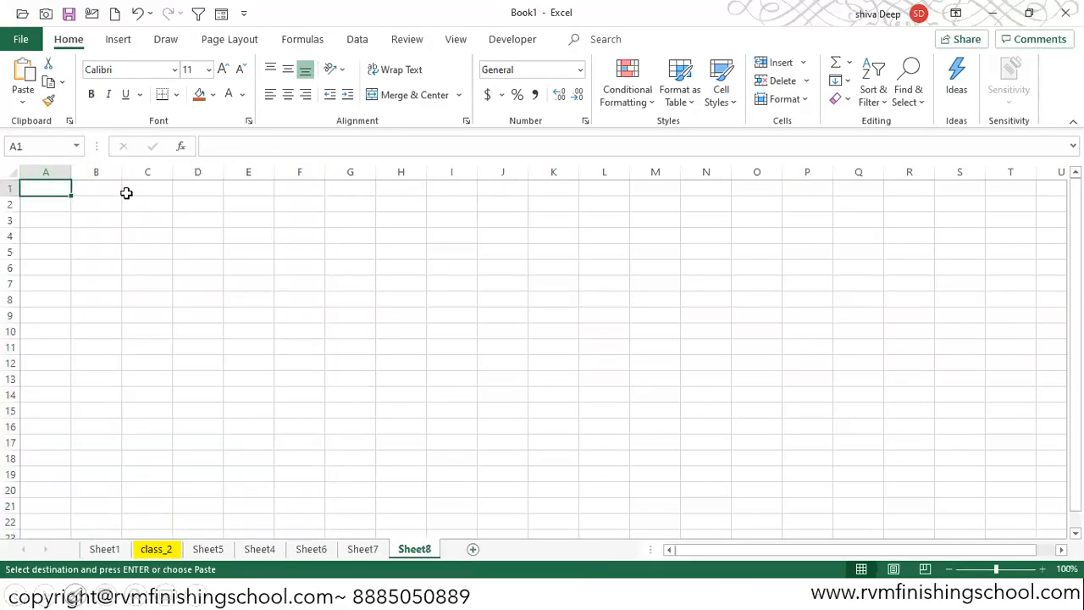
key("ctrl+v")
- Clear all formatting from the Revenue values in F2:F26 on the new sheet
left_click(304, 193)
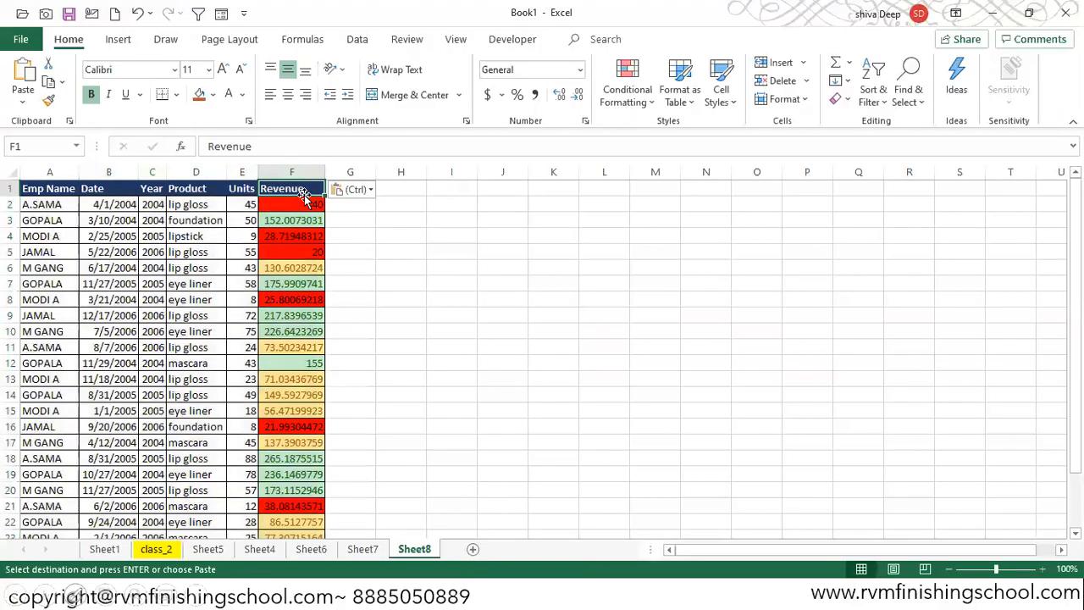
key("Down")
key("ctrl+shift+Down")
left_click(805, 99)
left_click(846, 99)
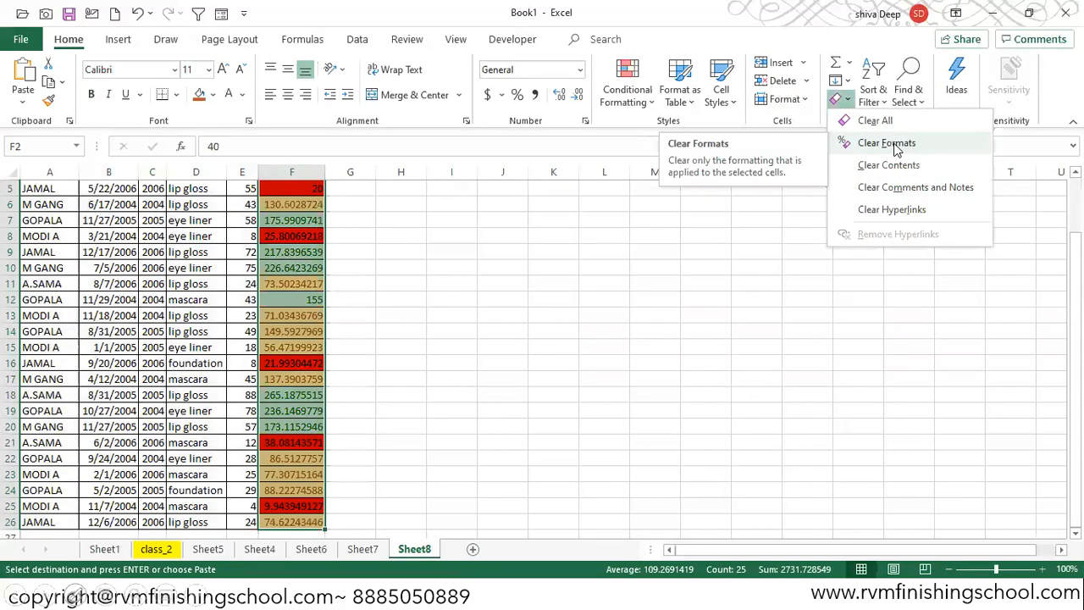
left_click(889, 143)
- Highlight above-average Revenue values with Green Fill with Dark Green Text
key("Up")
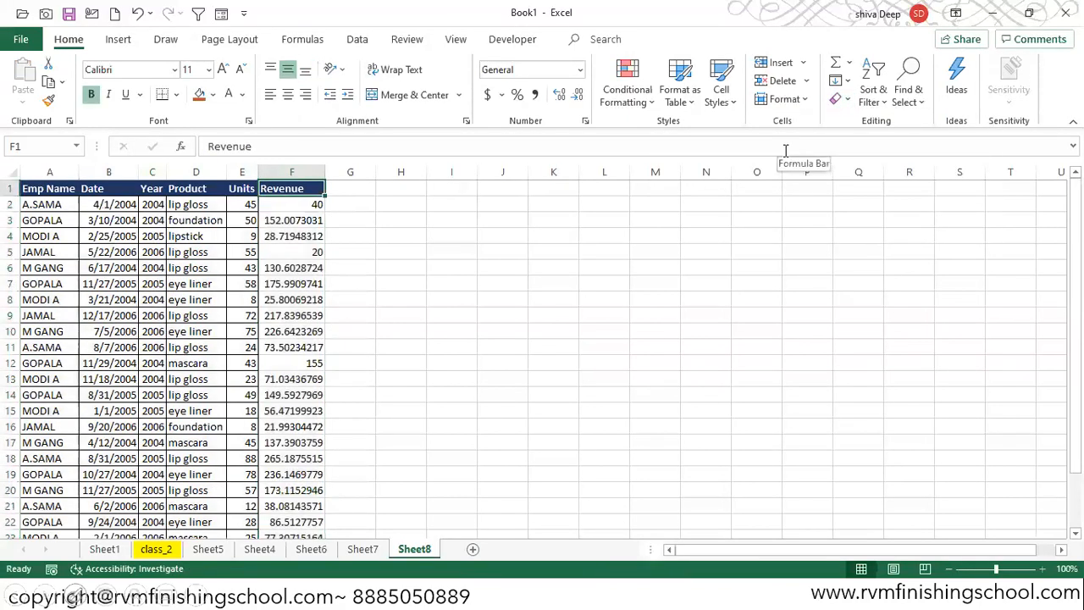
key("Down")
key("ctrl+shift+Down")
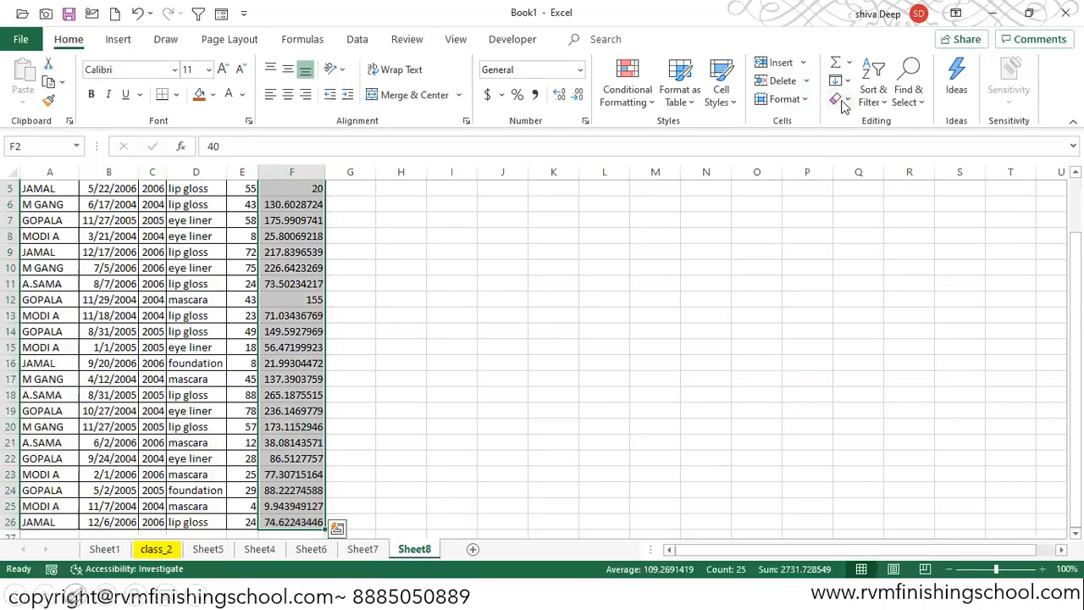
left_click(652, 103)
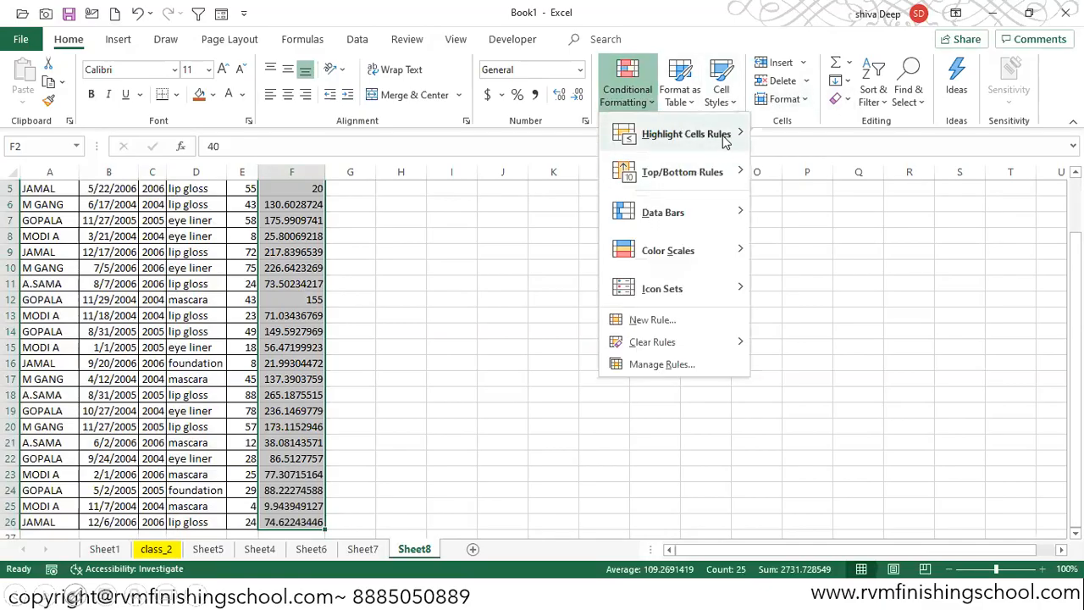
mouse_move(730, 171)
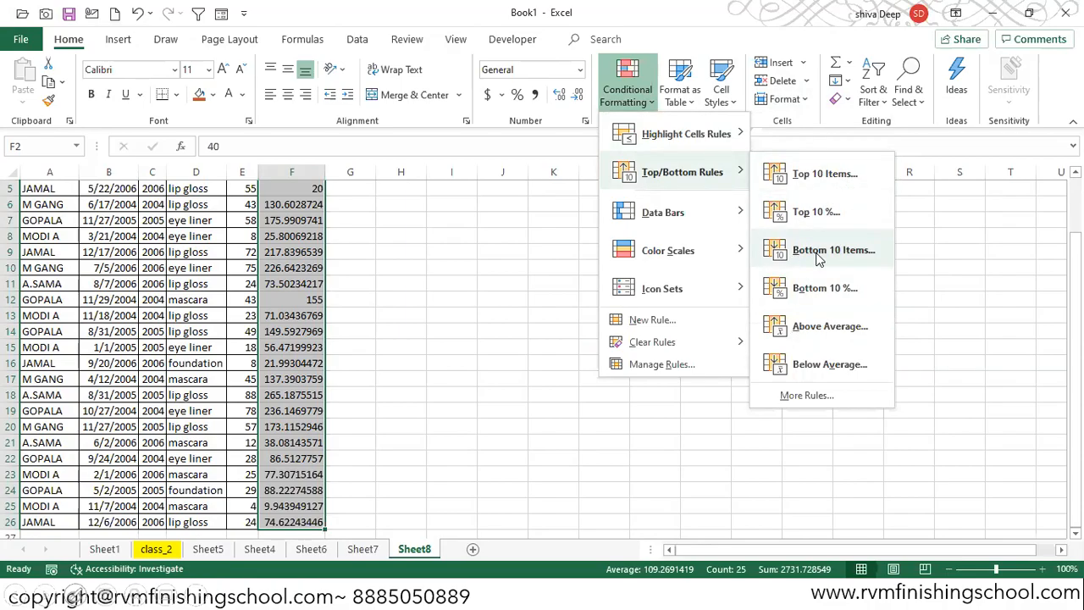
left_click(828, 330)
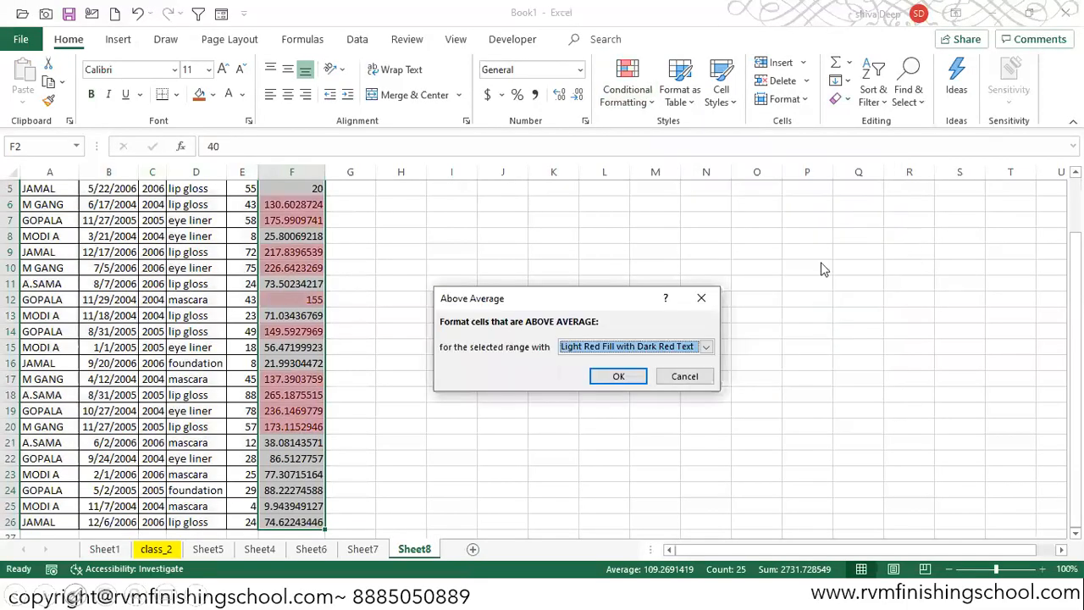
left_click(705, 346)
left_click(623, 382)
left_click(622, 376)
scroll(1053, 267, "up", 2)
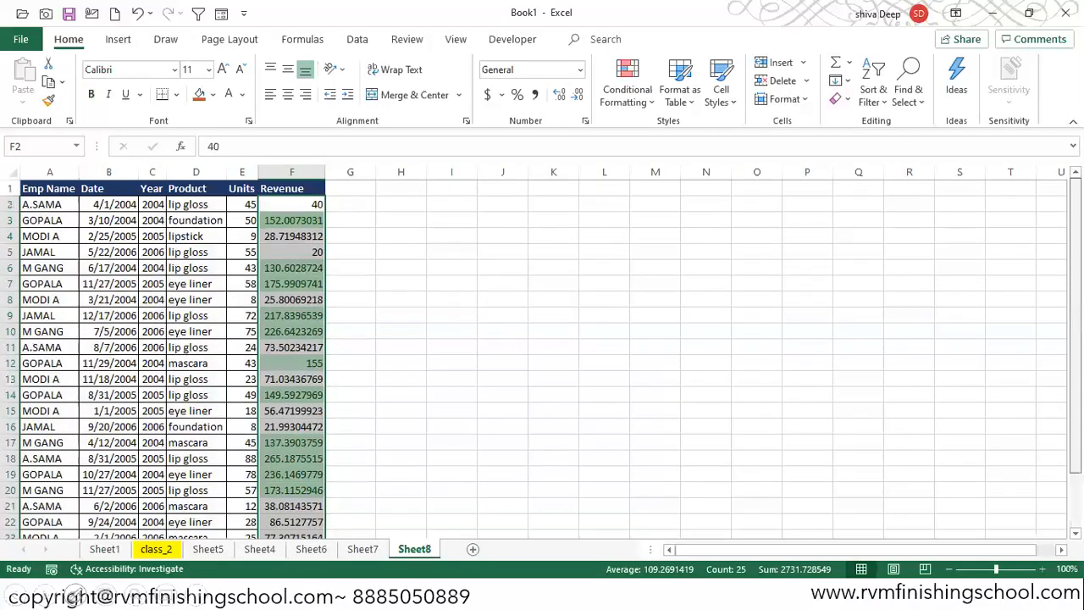
- Turn on filters for the header row A1:F1
left_click(291, 188)
key("ctrl+shift+Left")
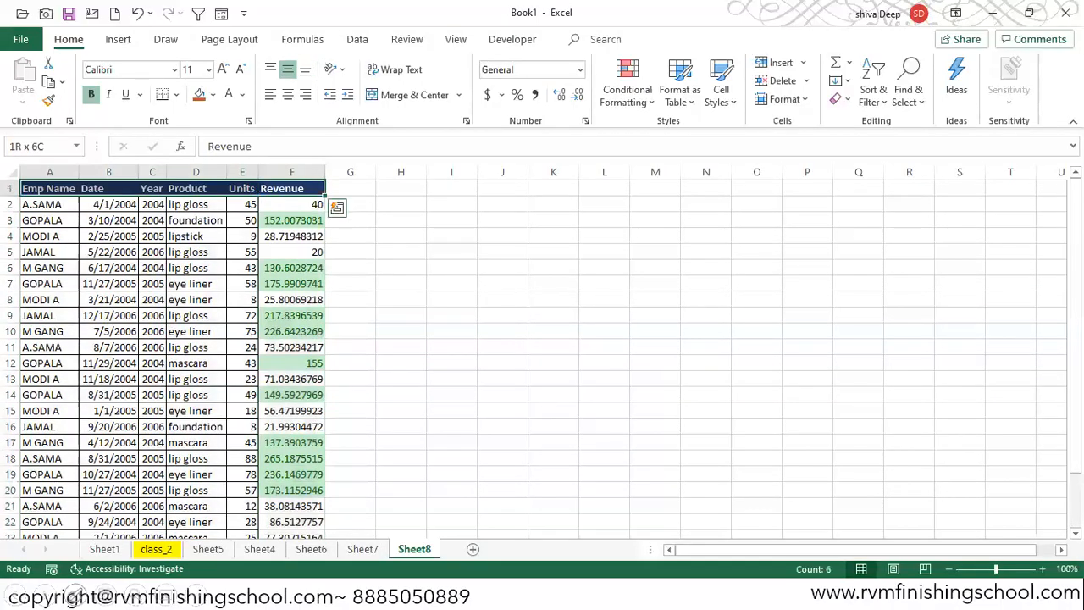
key("ctrl+shift+l")
key("Right")
key("Left")
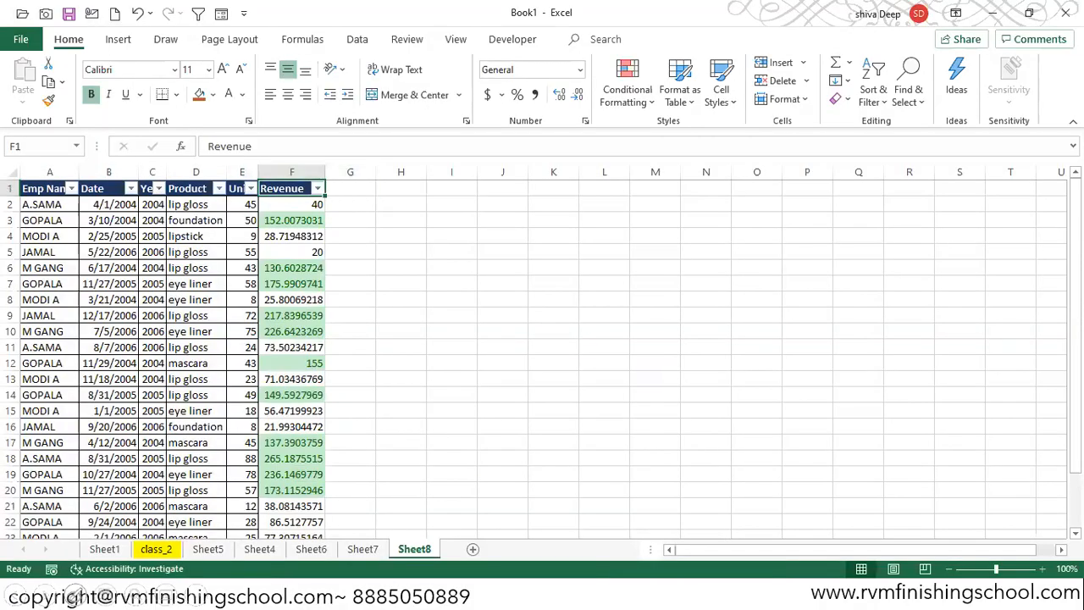
- Sort the Revenue column by cell colour so green cells come first
key("alt+Down")
key("Down")
key("Down")
key("Down")
key("Down")
key("Up")
key("Right")
key("Down")
key("Up")
key("Return")
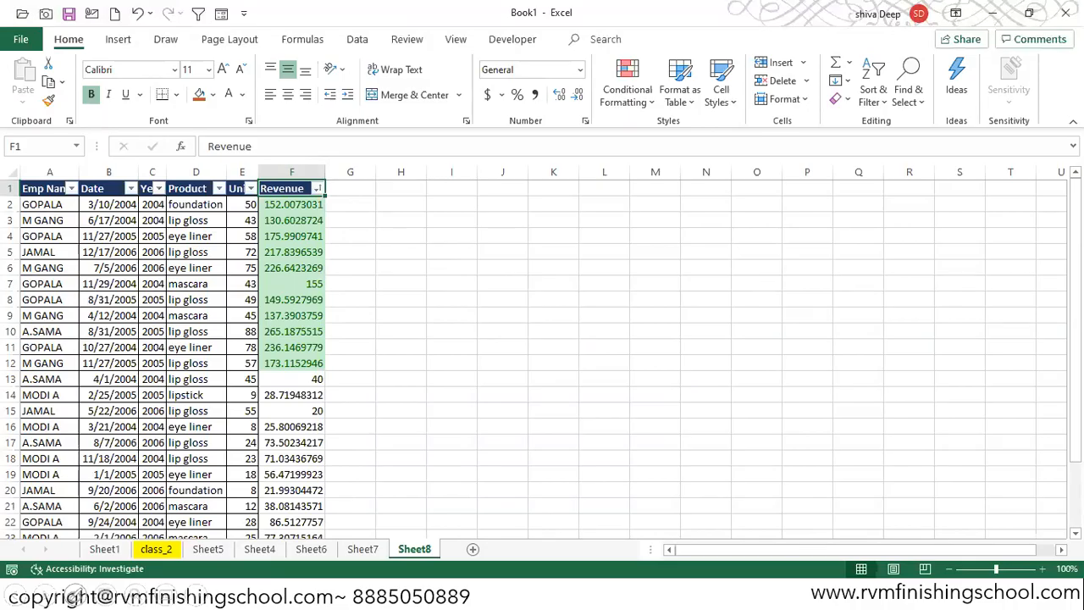
- Turn off the filters on the table
key("ctrl+shift+l")
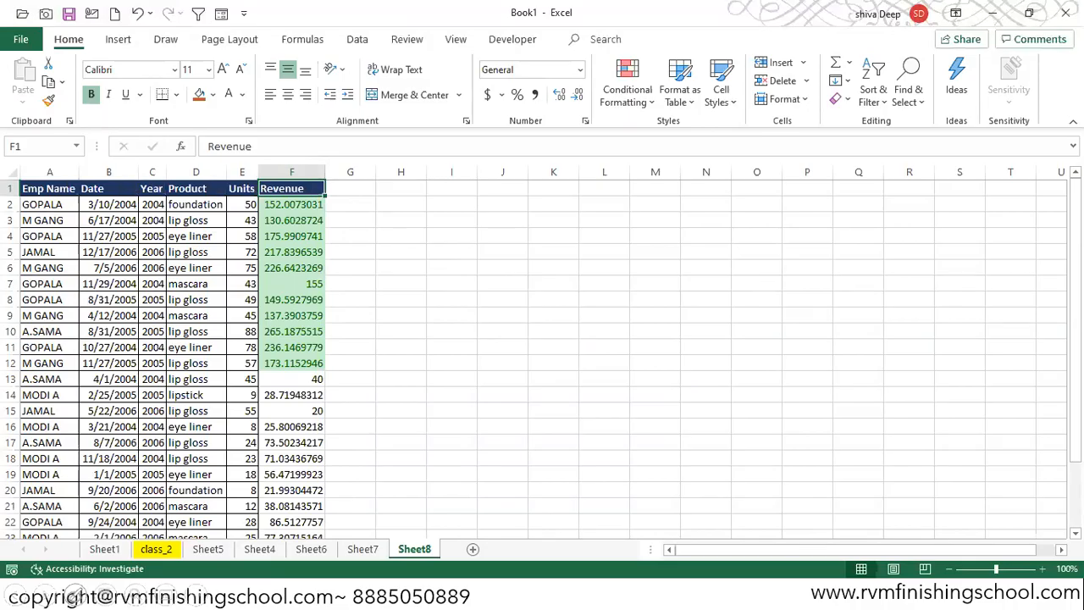
left_click(647, 106)
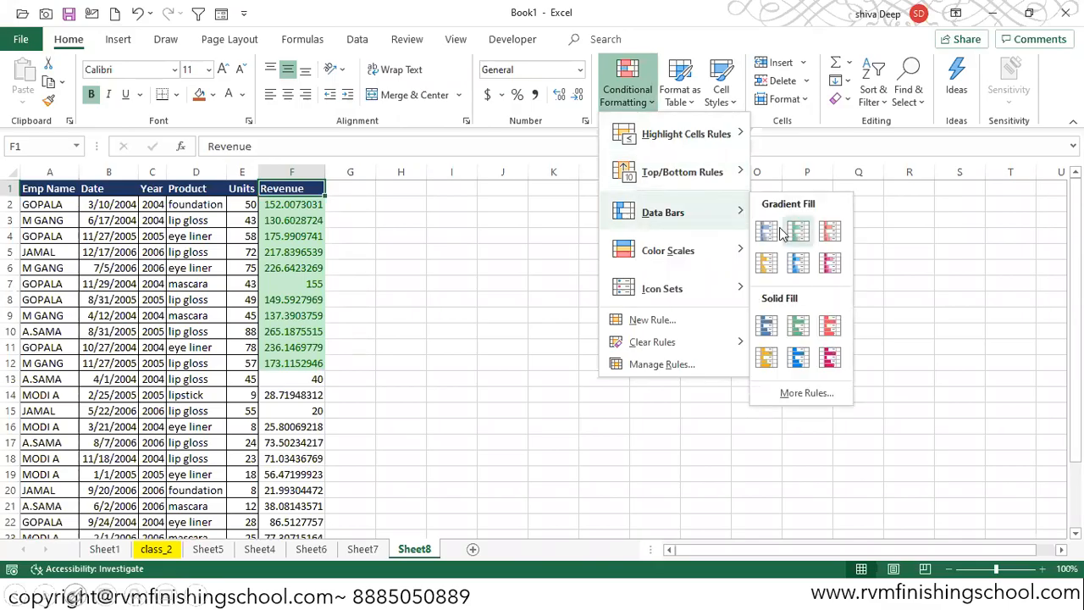
left_click(316, 204)
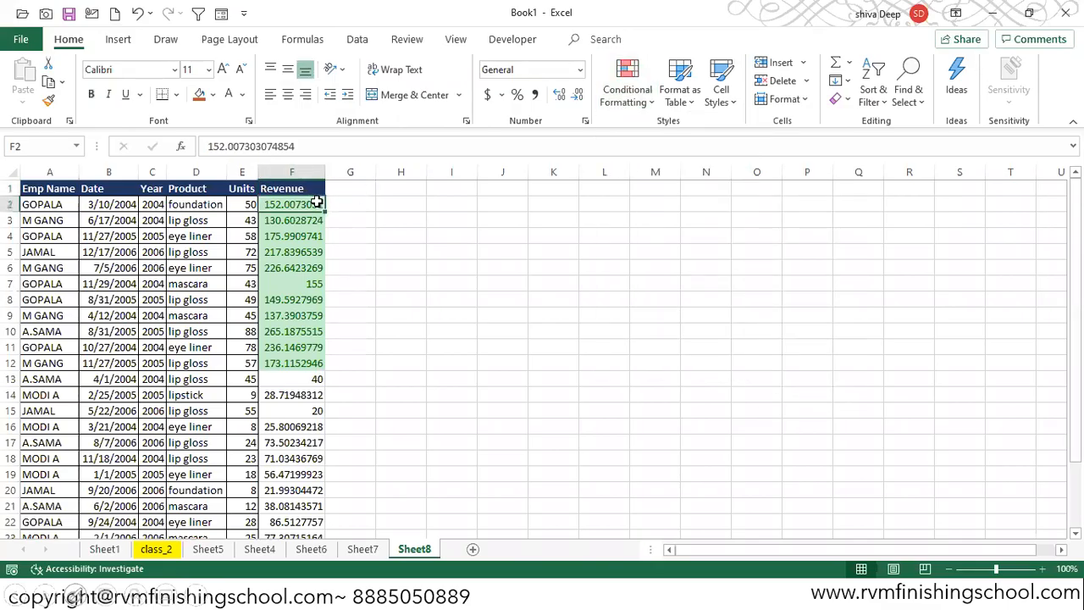
- Select the Revenue values F2:F26 and try applying the 3 Symbols (Circled) icon set through Conditional Formatting
key("ctrl+shift+Down")
key("ctrl+period")
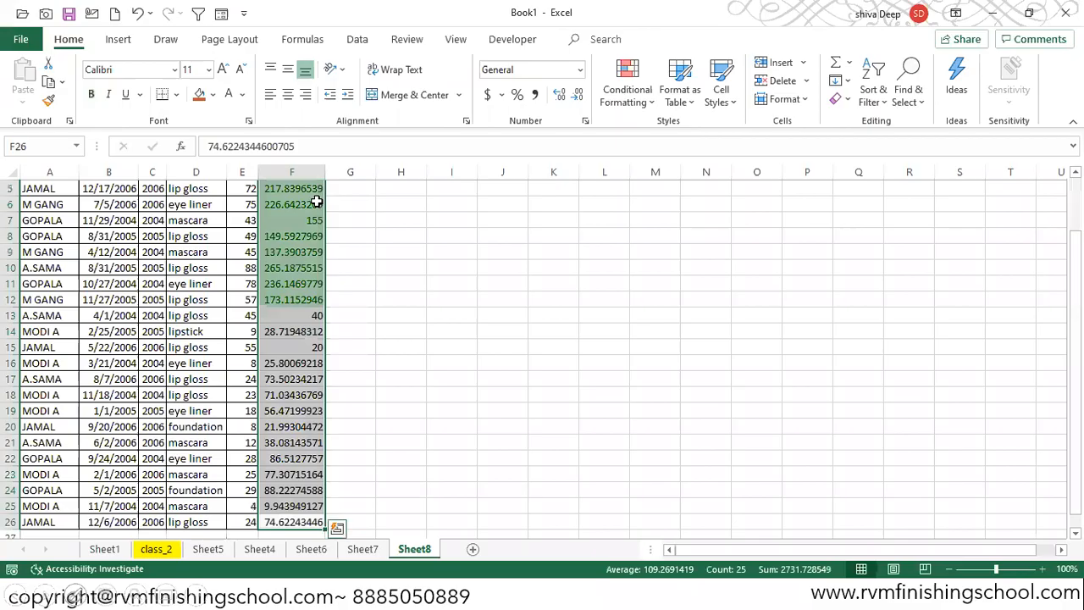
key("ctrl+period")
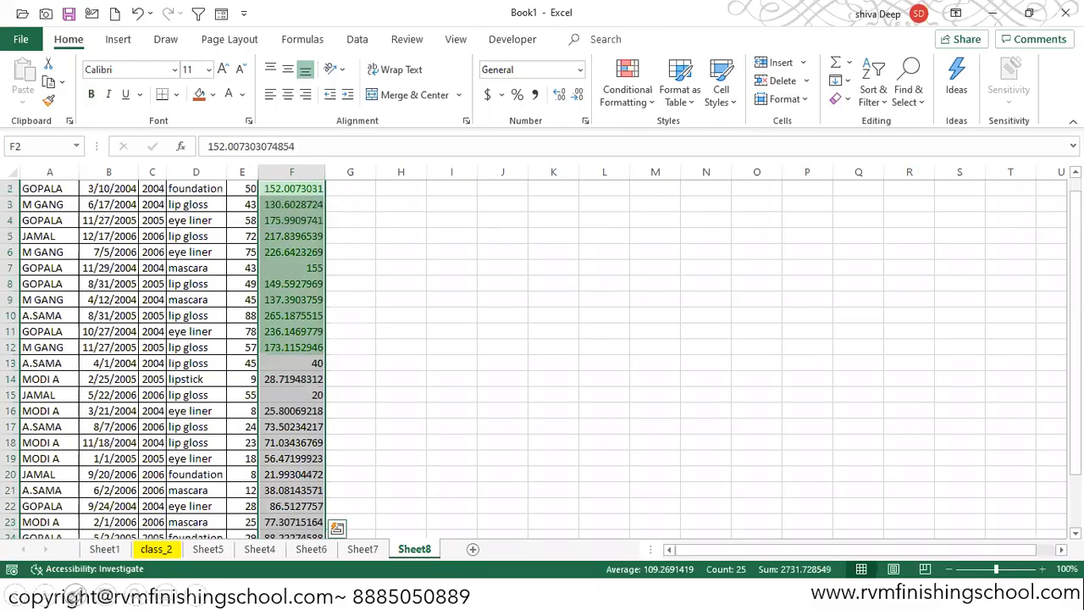
scroll(339, 355, "up", 1)
left_click(631, 93)
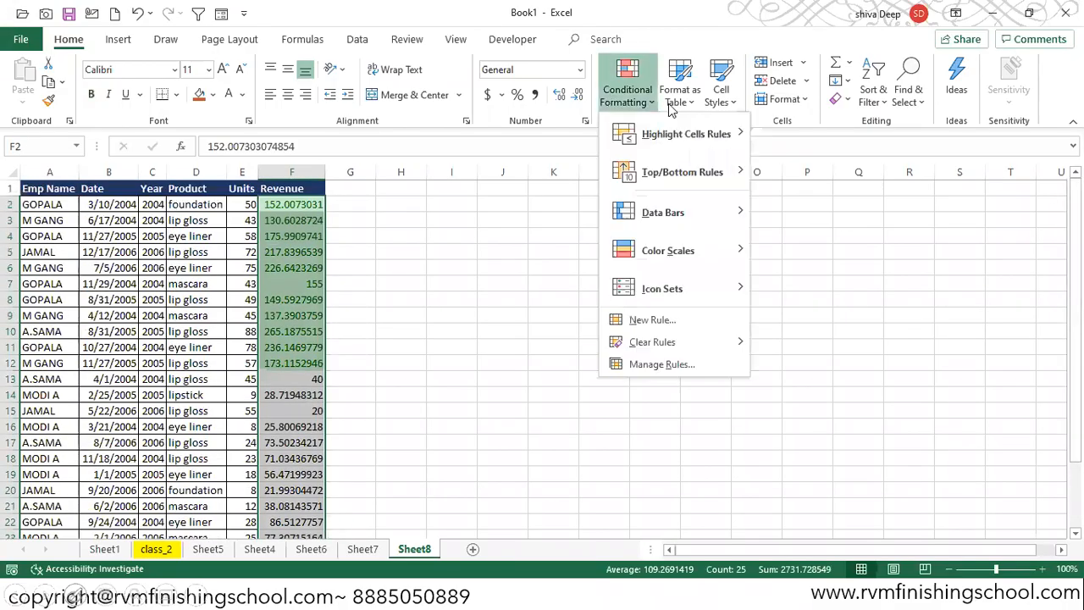
mouse_move(718, 216)
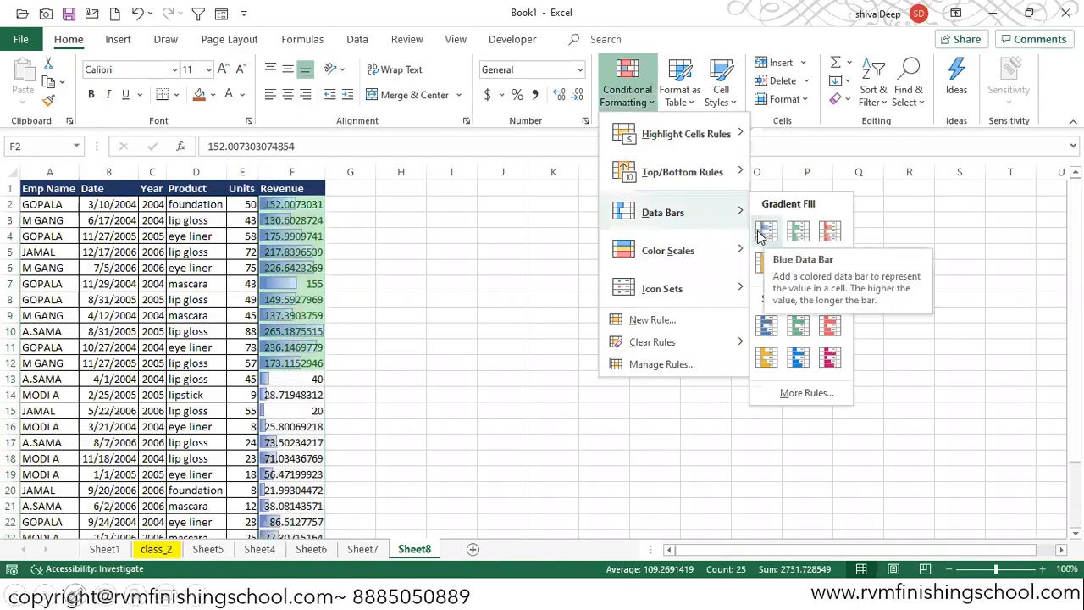
mouse_move(720, 251)
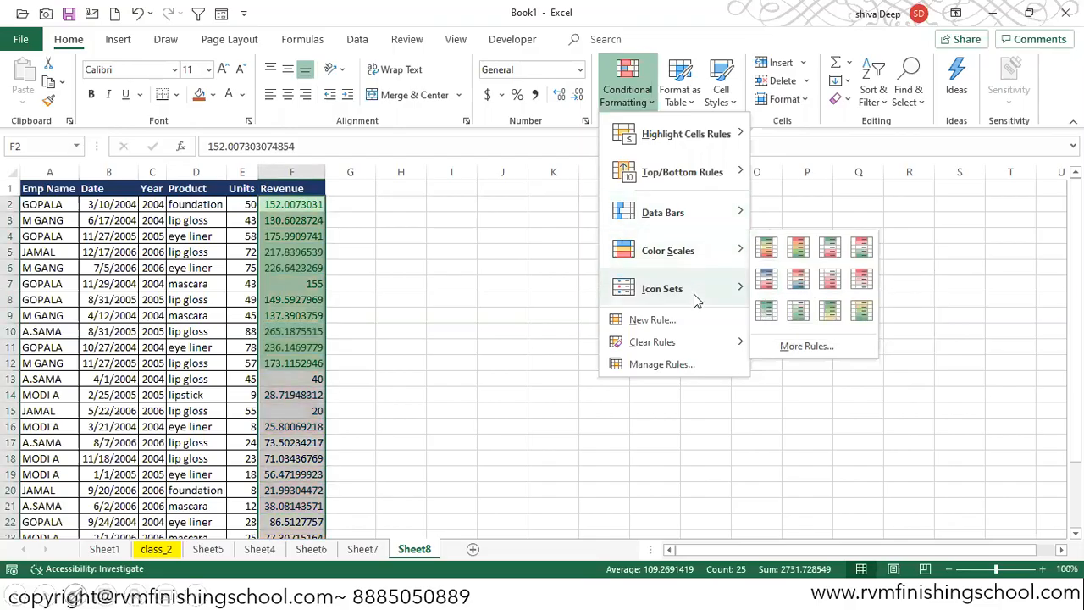
mouse_move(696, 295)
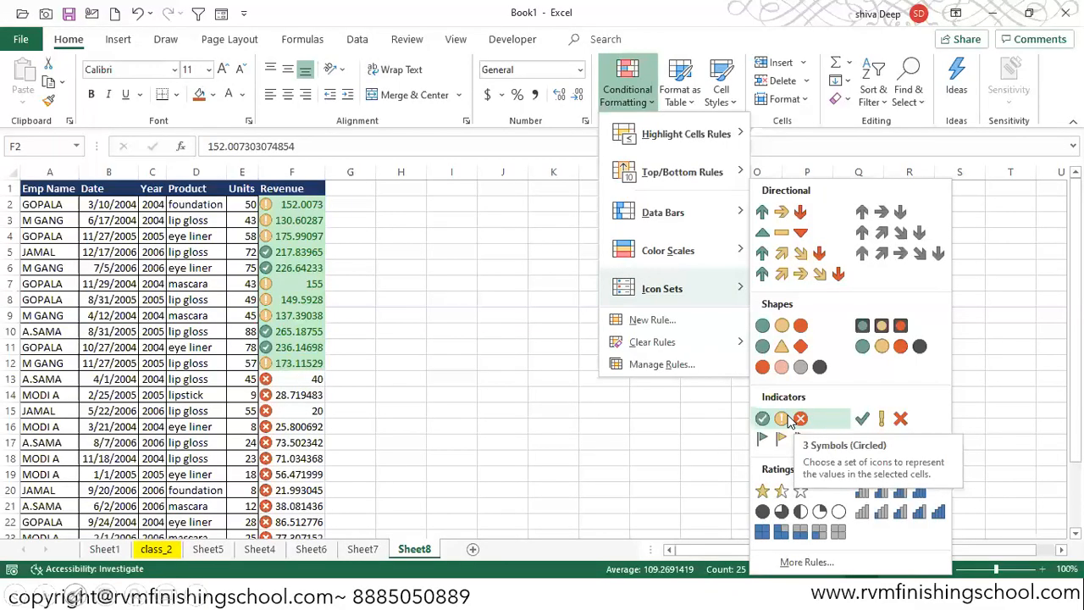
left_click(789, 422)
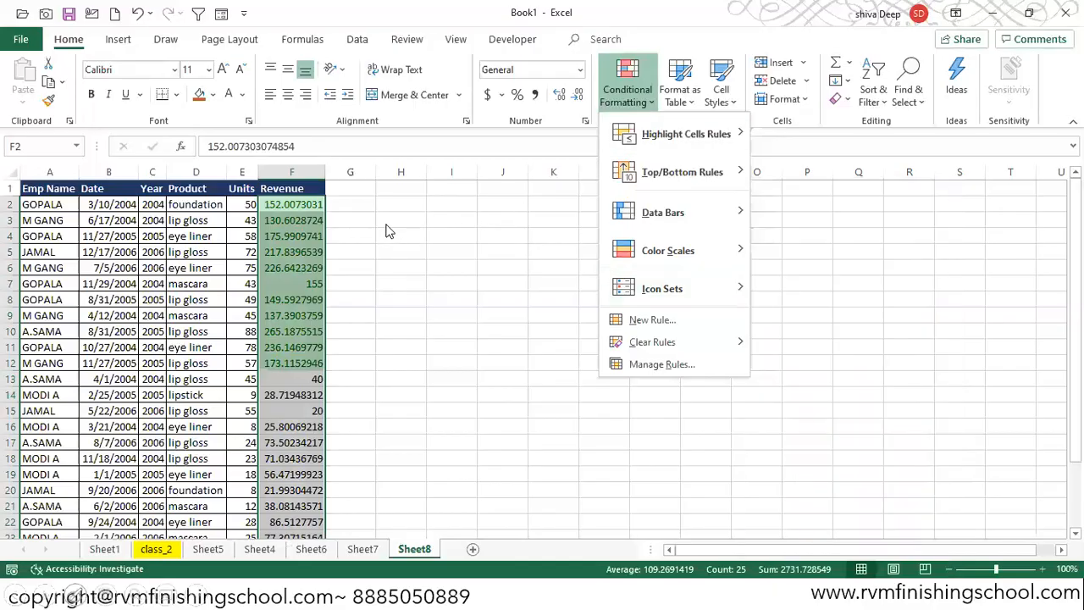
left_click(267, 211)
left_click(268, 209)
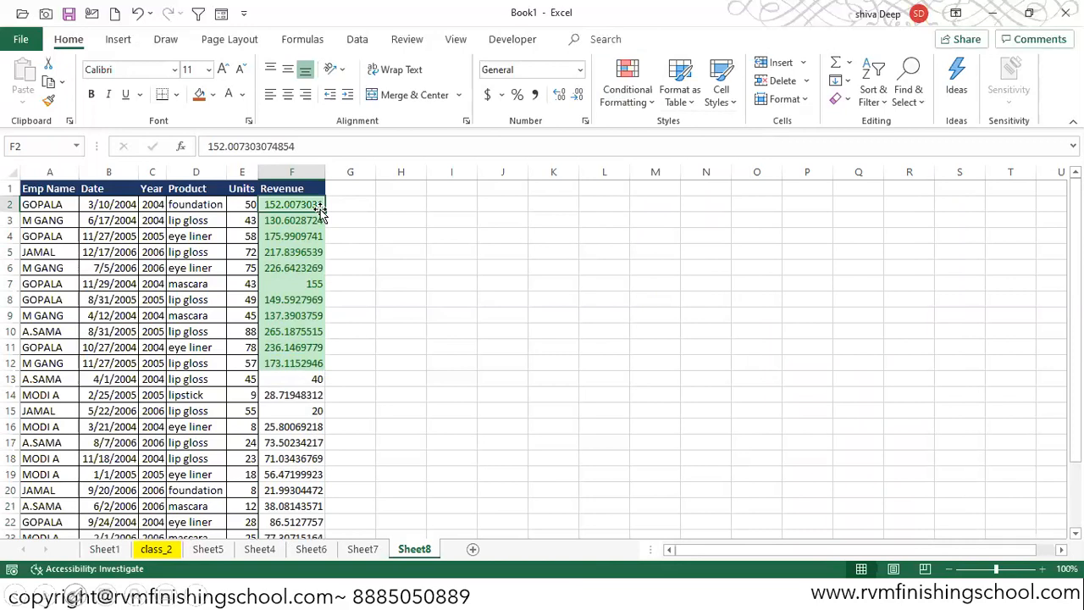
- Switch to the PowerPoint slide show on the Go To Special dialog box
key("alt+Tab")
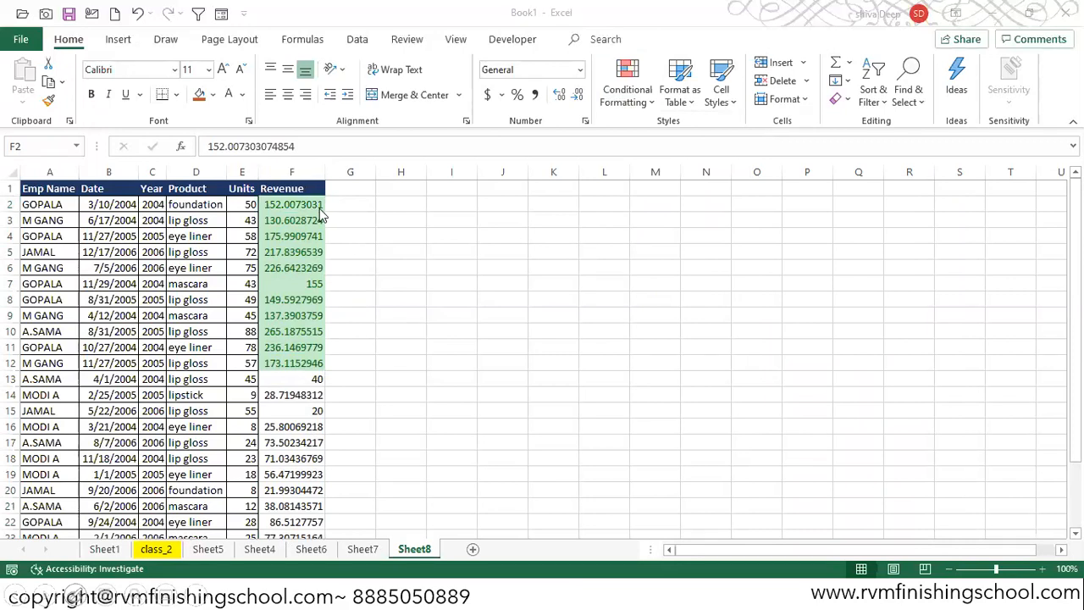
key("alt+Tab")
key("alt+Tab")
key("Tab")
key("Tab")
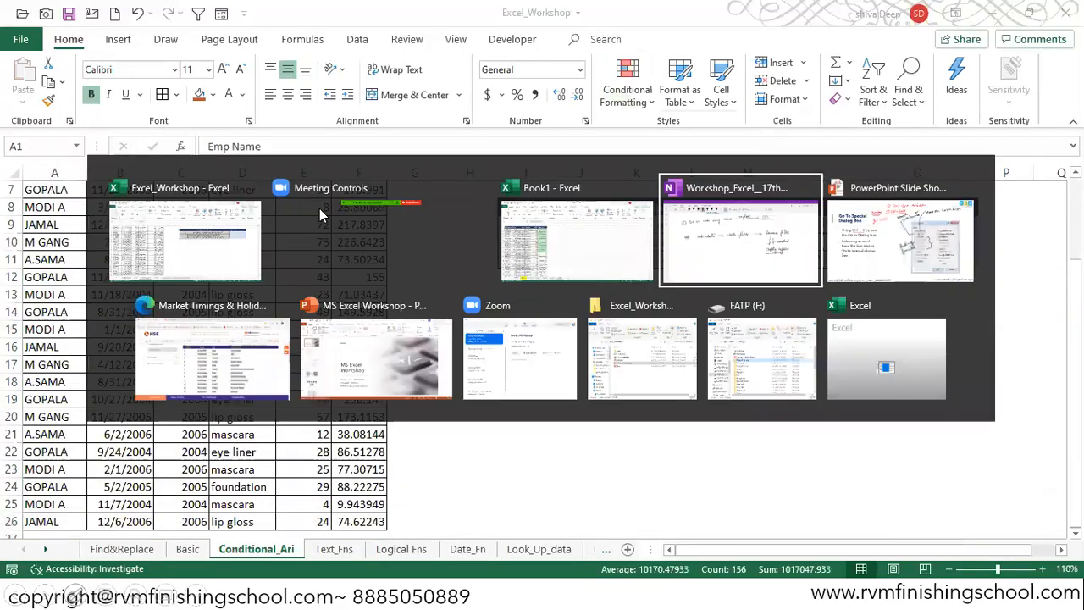
key("alt+Tab")
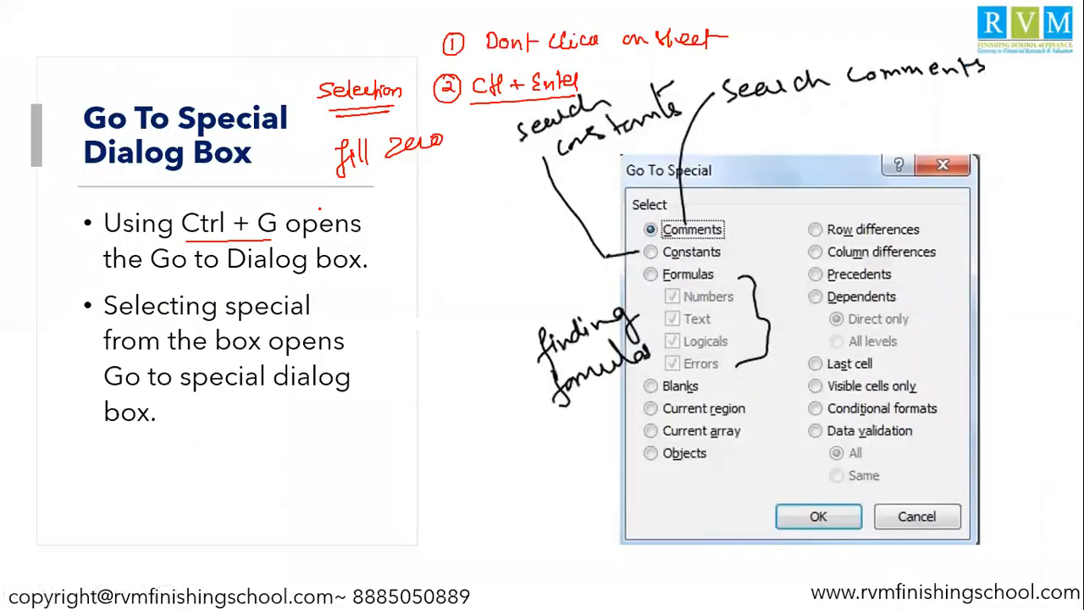